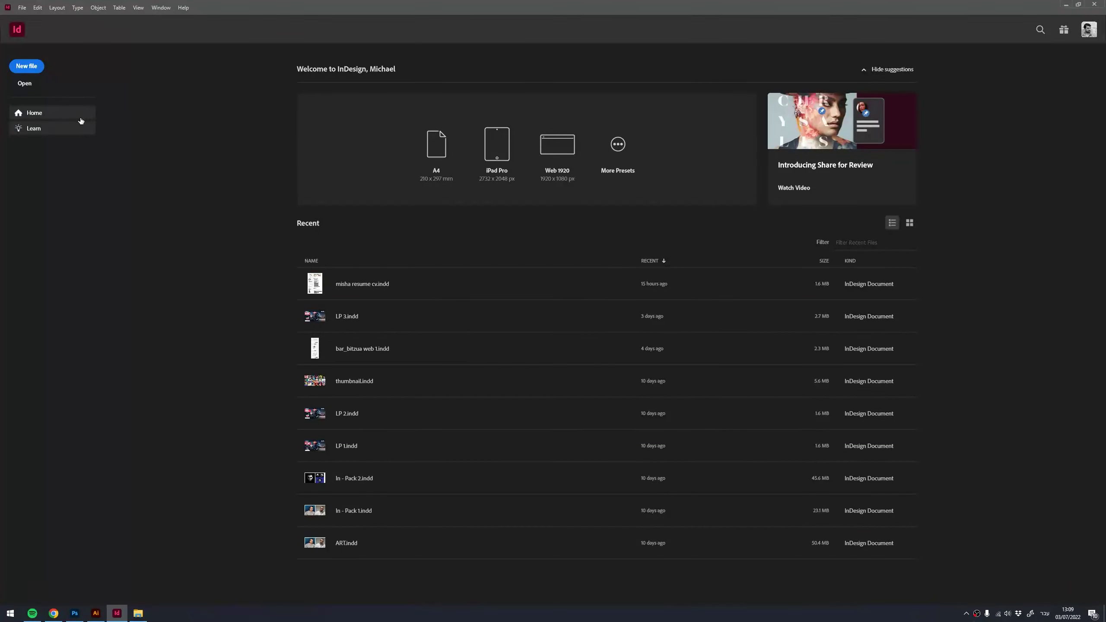
Create a new blank A4 print document in InDesign
{"action": "left_click", "coordinate": [25, 66]}
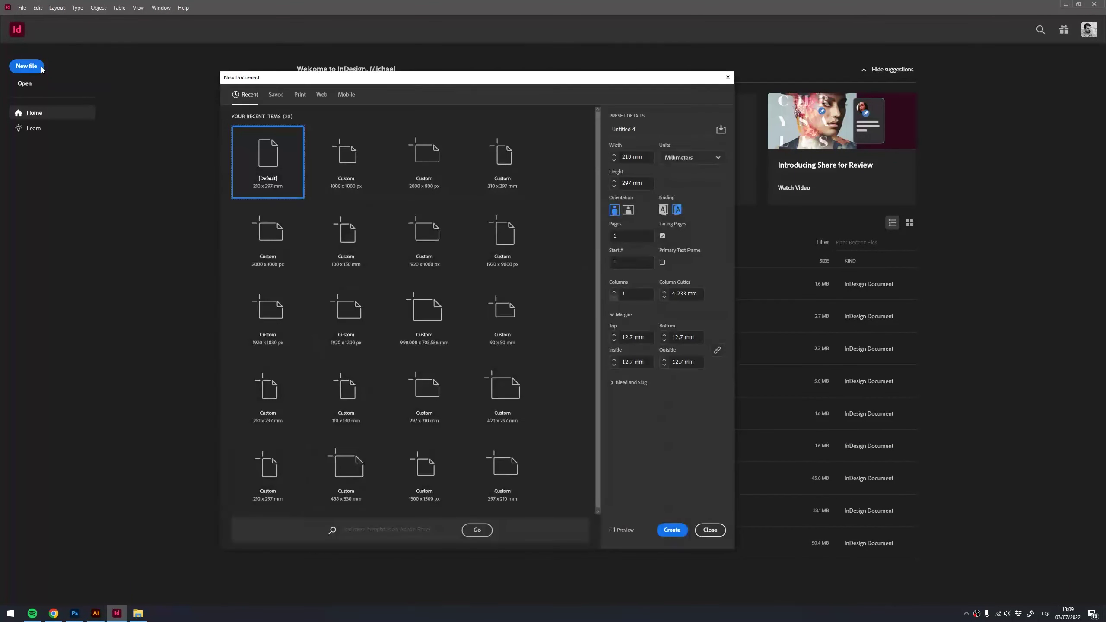
{"action": "left_click", "coordinate": [300, 97]}
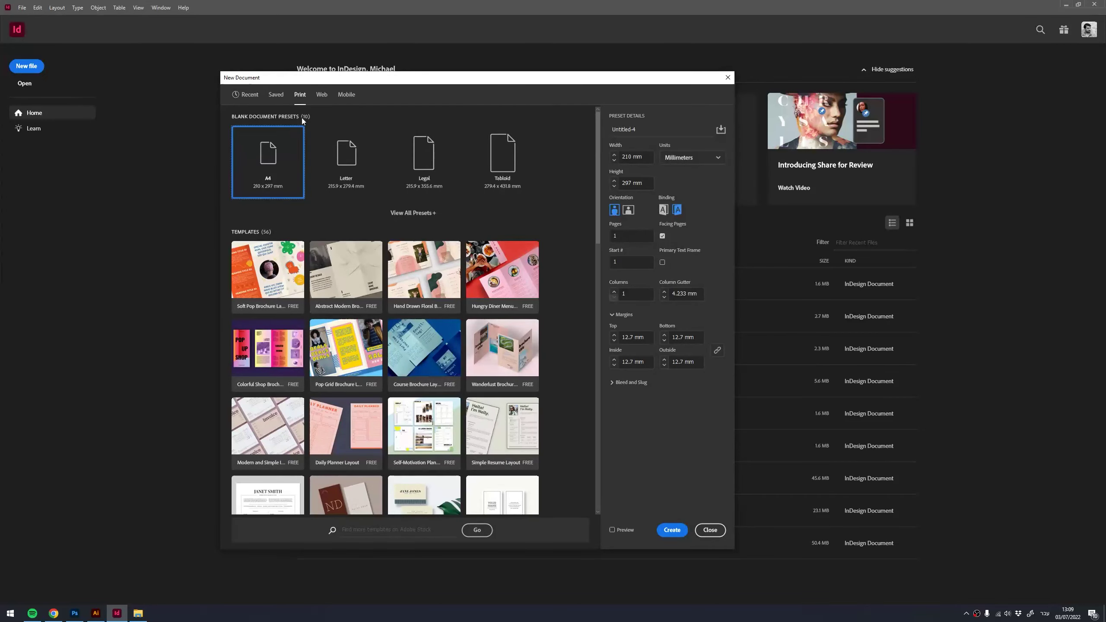
{"action": "left_click", "coordinate": [248, 100]}
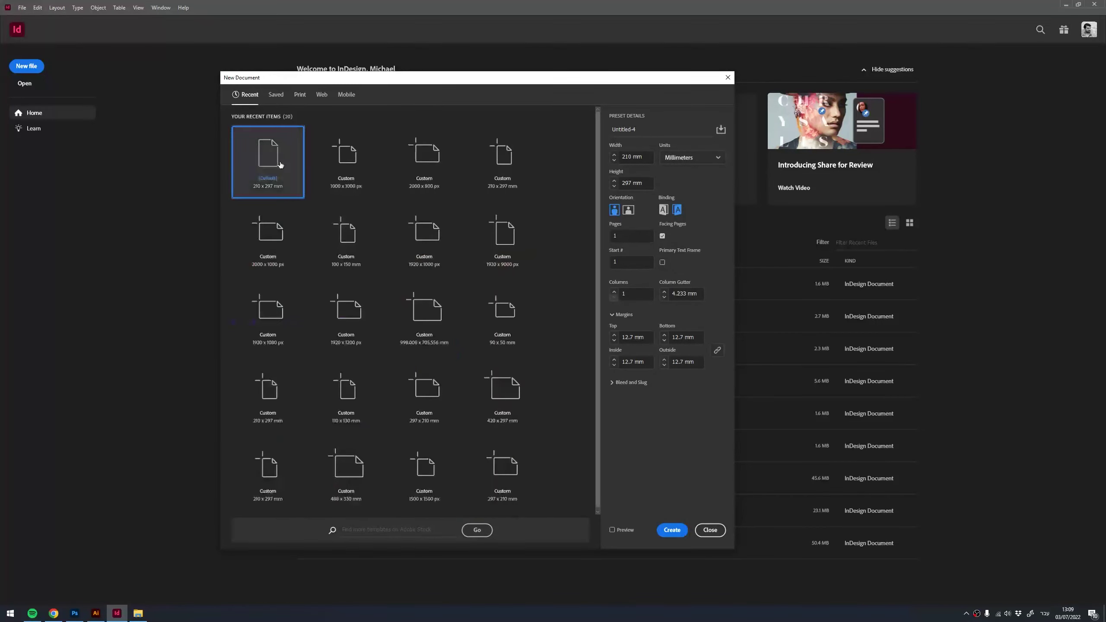
{"action": "left_click", "coordinate": [300, 95]}
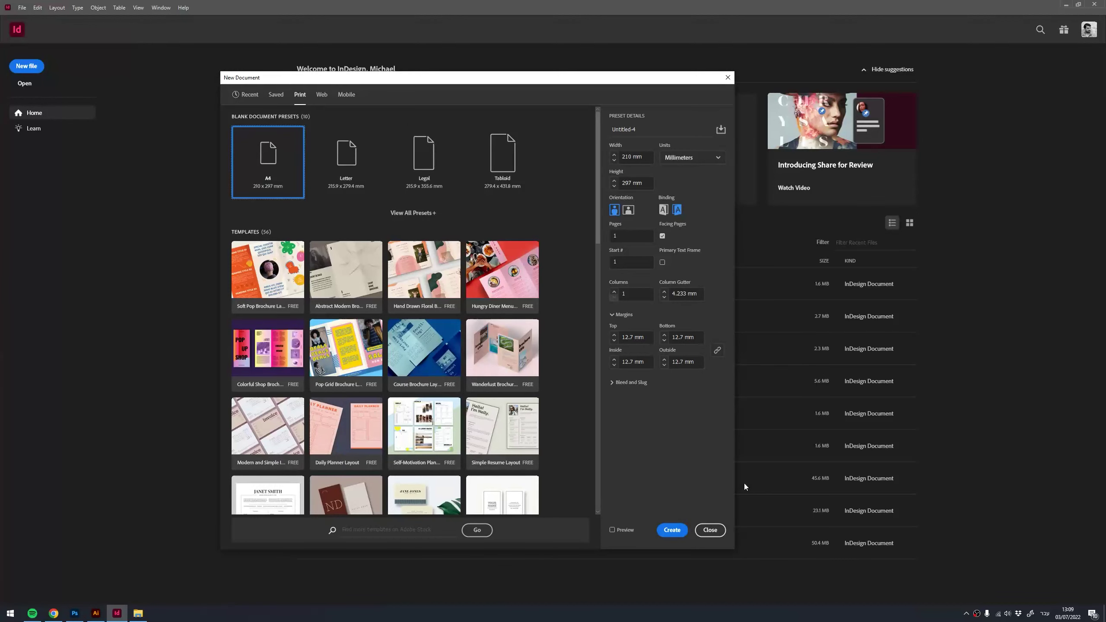
{"action": "left_click", "coordinate": [674, 530]}
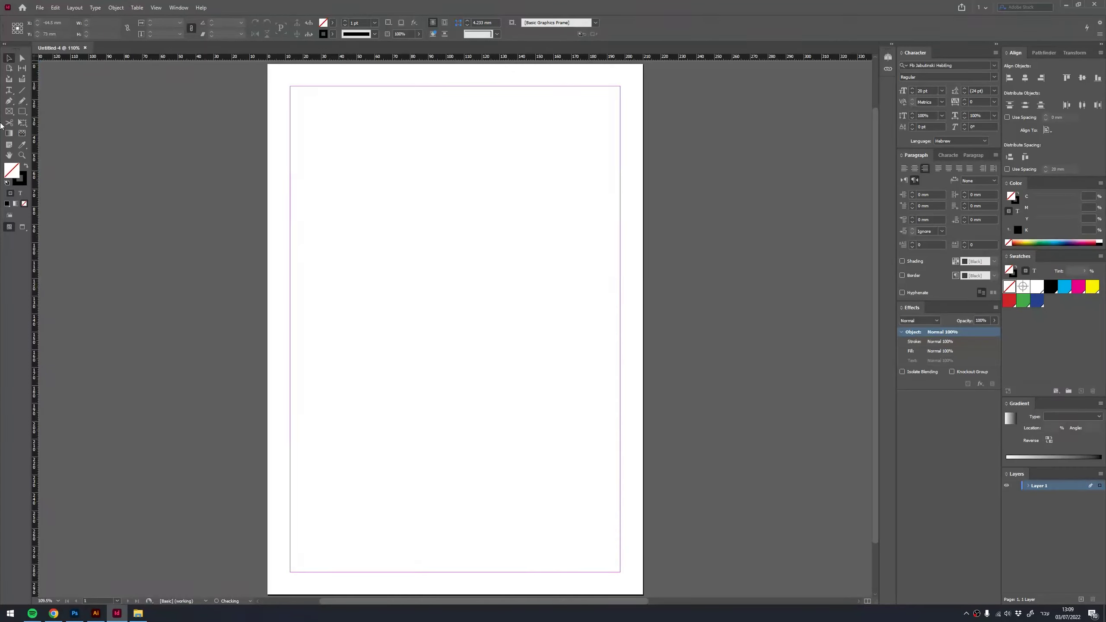
Set the fill to Black in CMYK mode and draw a large rectangle from the top-left margin
{"action": "key", "text": "m"}
{"action": "left_click_drag", "start_coordinate": [1020, 257], "coordinate": [650, 228]}
{"action": "left_click_drag", "start_coordinate": [1016, 183], "coordinate": [672, 218]}
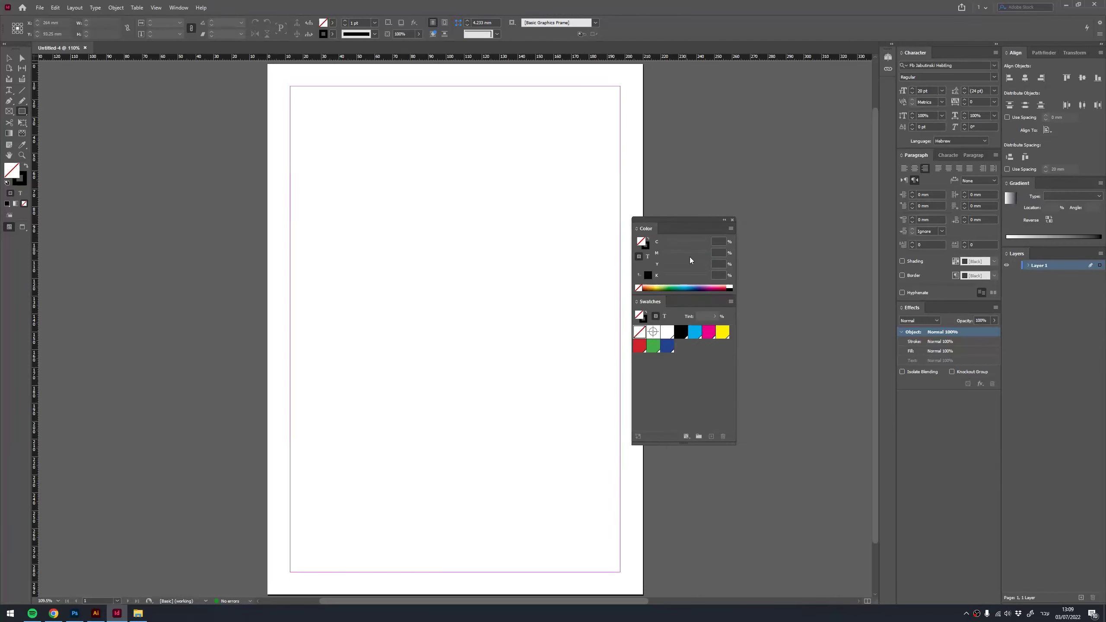
{"action": "left_click", "coordinate": [681, 332]}
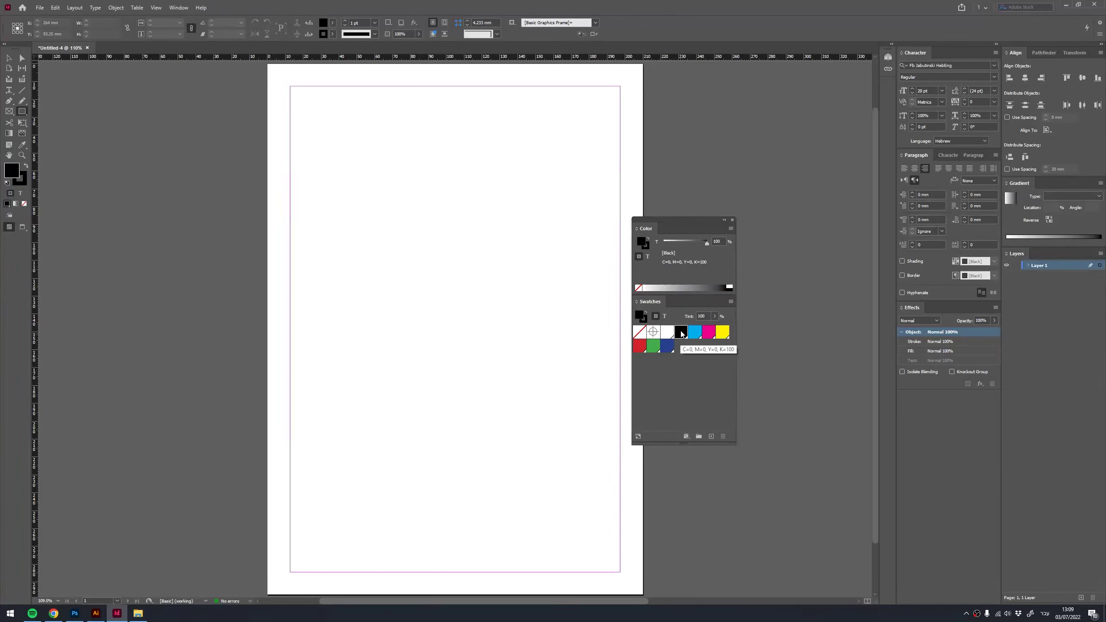
{"action": "left_click", "coordinate": [731, 228]}
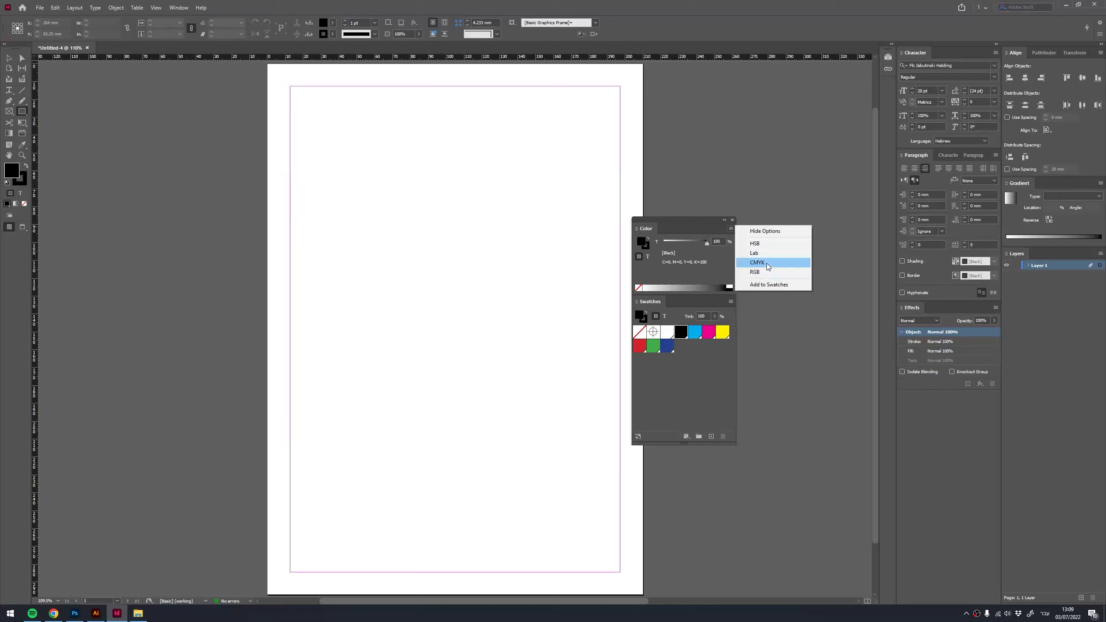
{"action": "left_click", "coordinate": [753, 263]}
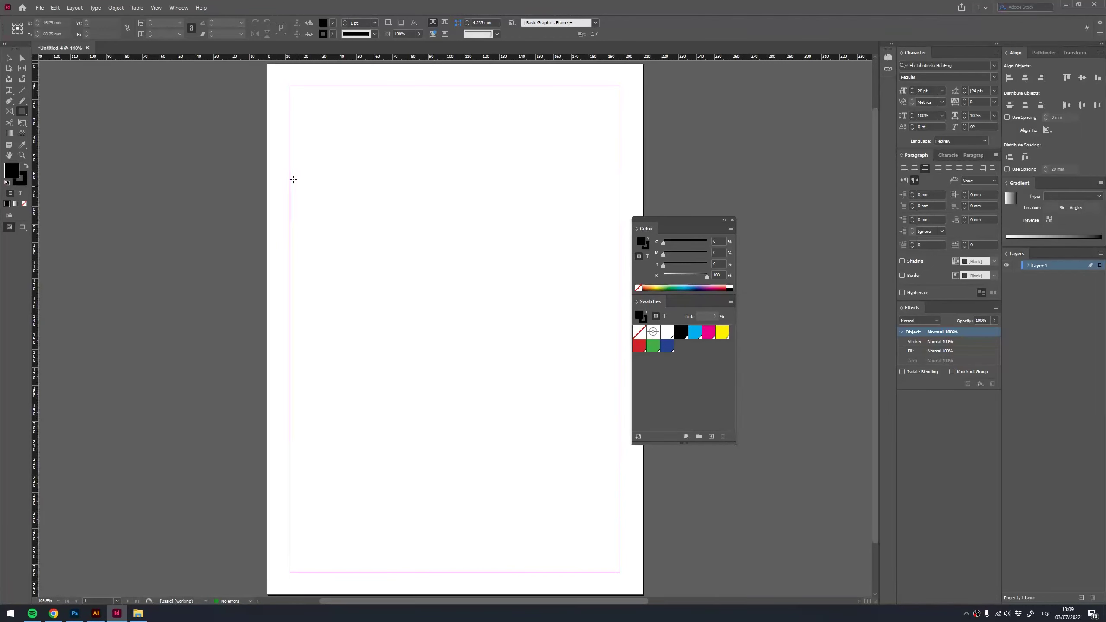
{"action": "left_click_drag", "start_coordinate": [293, 92], "coordinate": [544, 480]}
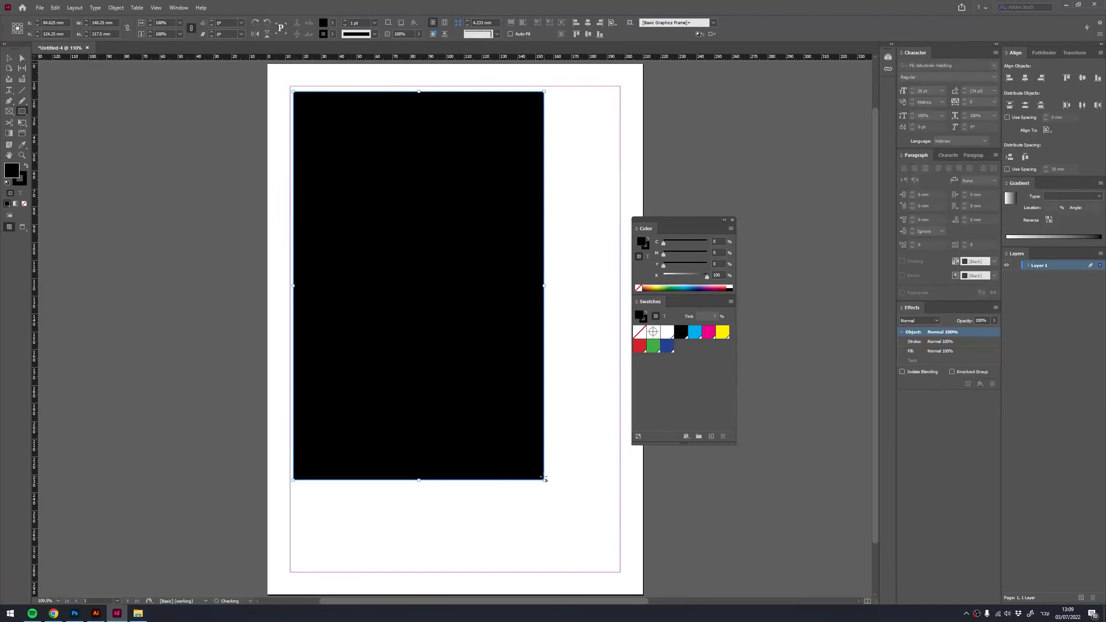
{"action": "left_click", "coordinate": [48, 7]}
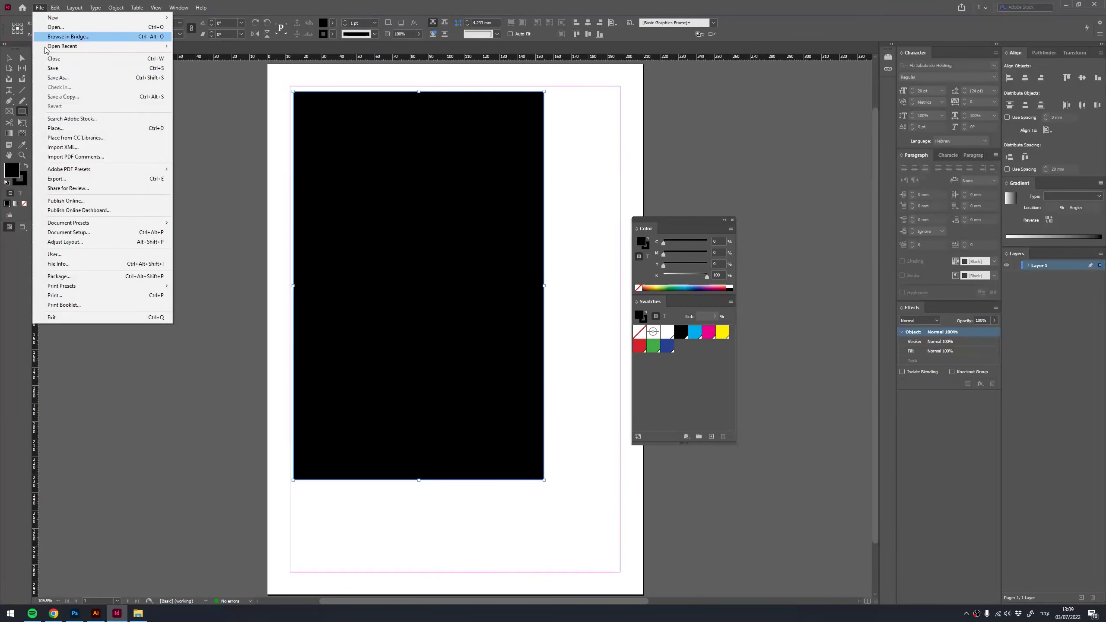
Export the page to the Desktop as CMYK 300 ppi JPEG 'indesign black cmyk 100k'
{"action": "left_click", "coordinate": [61, 179]}
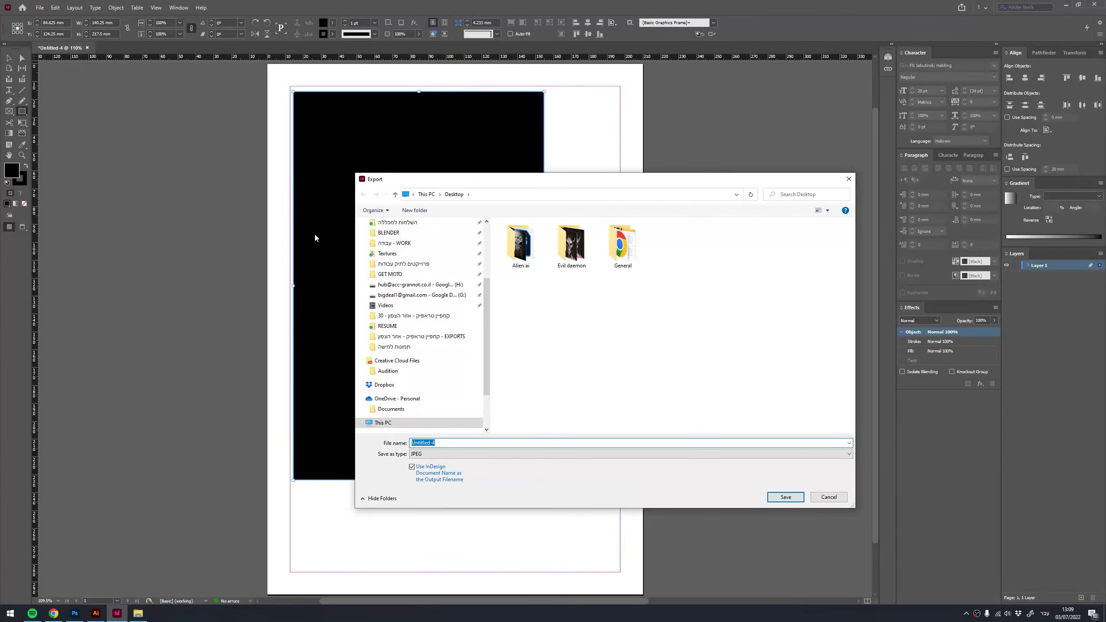
{"action": "type", "text": "ה"}
{"action": "key", "text": "Return"}
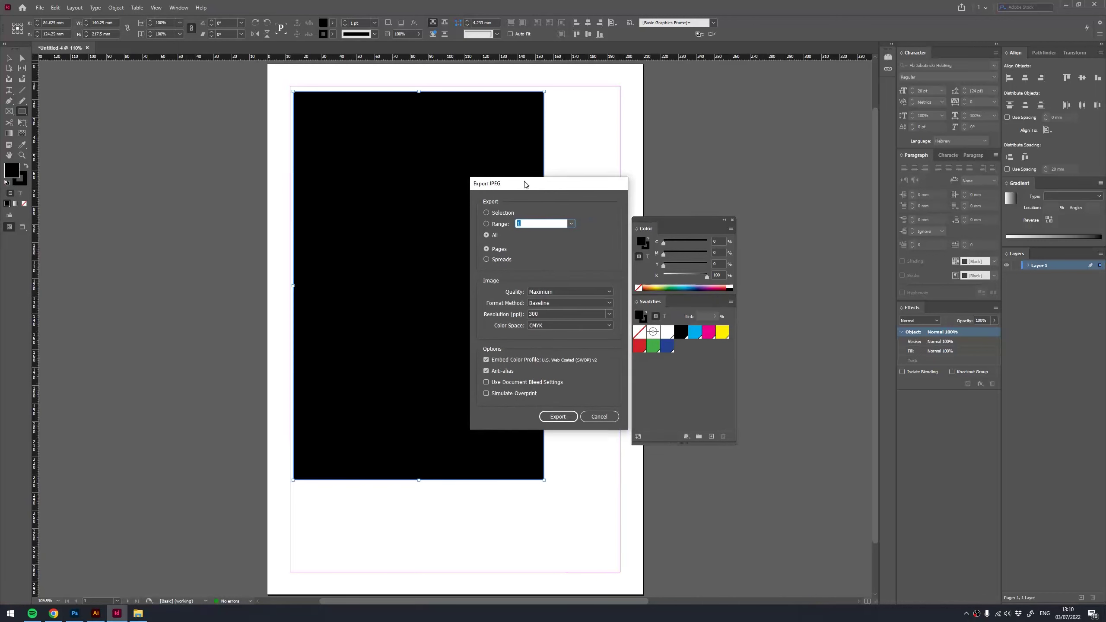
{"action": "left_click_drag", "start_coordinate": [527, 181], "coordinate": [406, 184]}
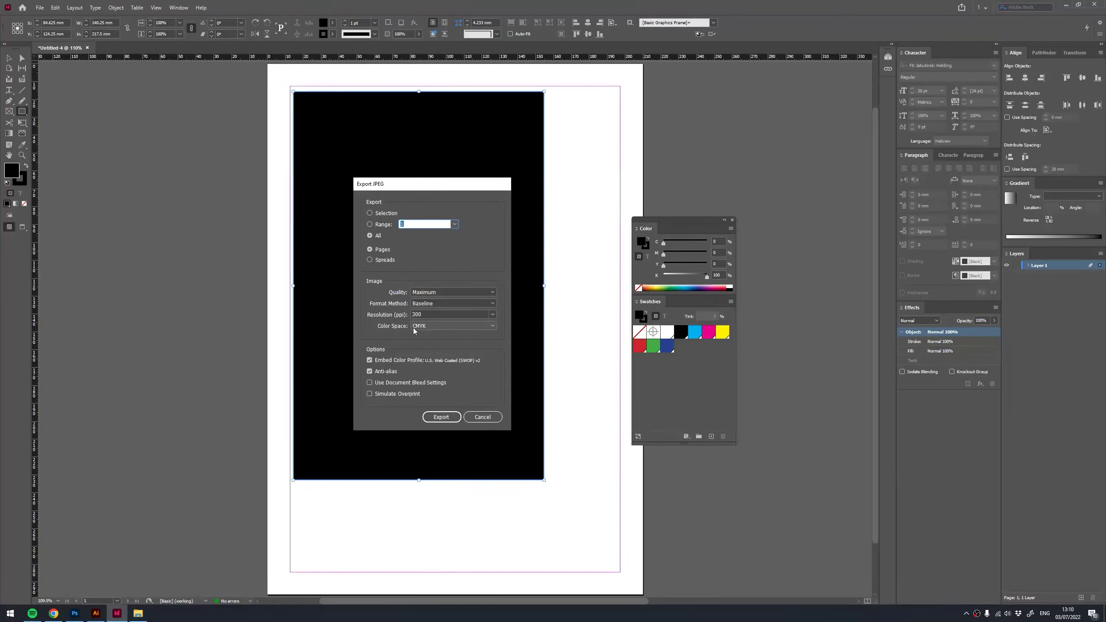
{"action": "left_click", "coordinate": [444, 419]}
In Illustrator, create a new A4 CMYK print document
{"action": "left_click", "coordinate": [95, 613]}
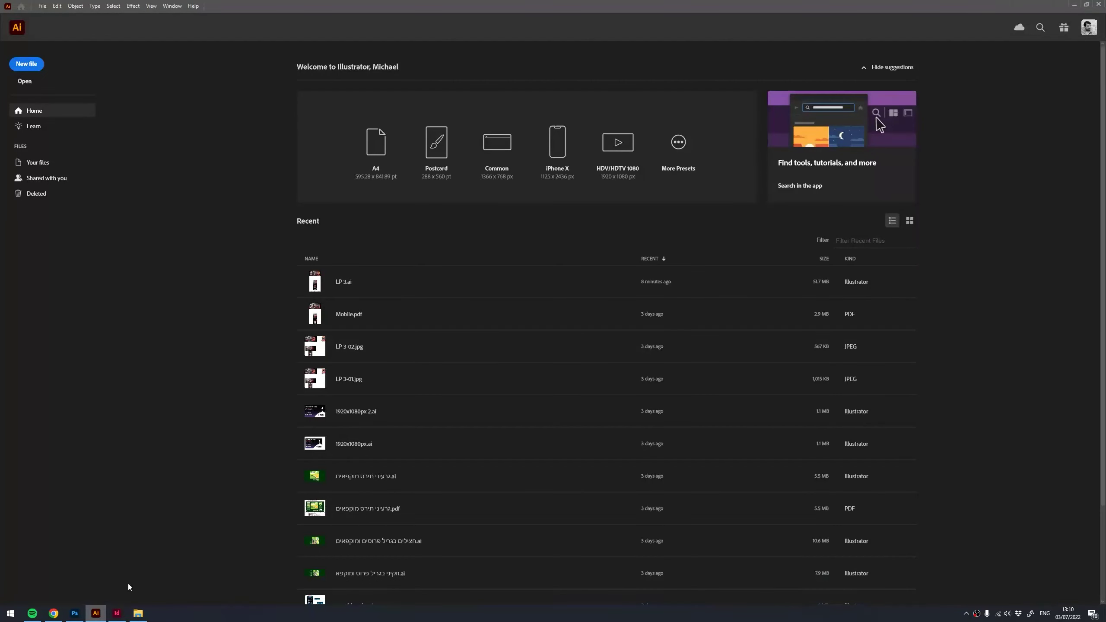
{"action": "left_click", "coordinate": [26, 63]}
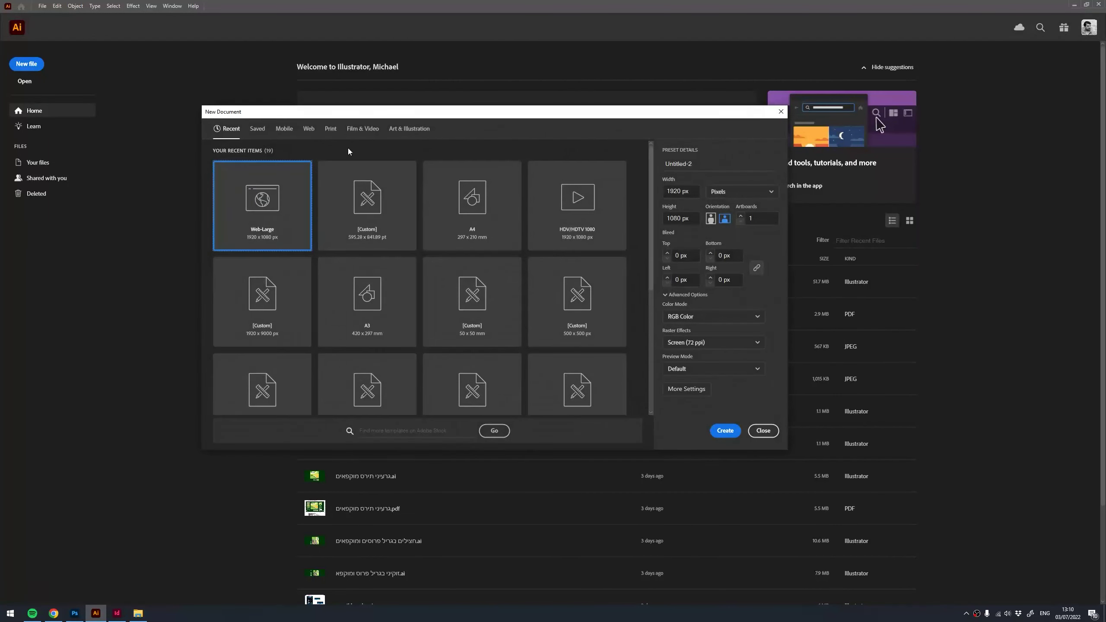
{"action": "left_click", "coordinate": [329, 133]}
{"action": "left_click", "coordinate": [364, 207]}
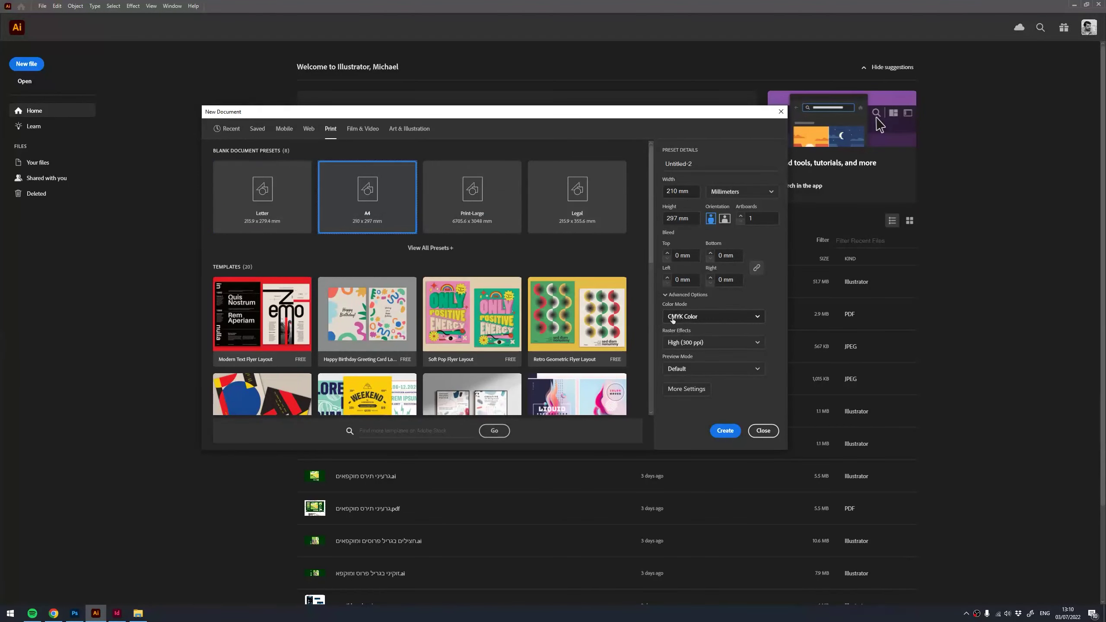
{"action": "left_click", "coordinate": [725, 431]}
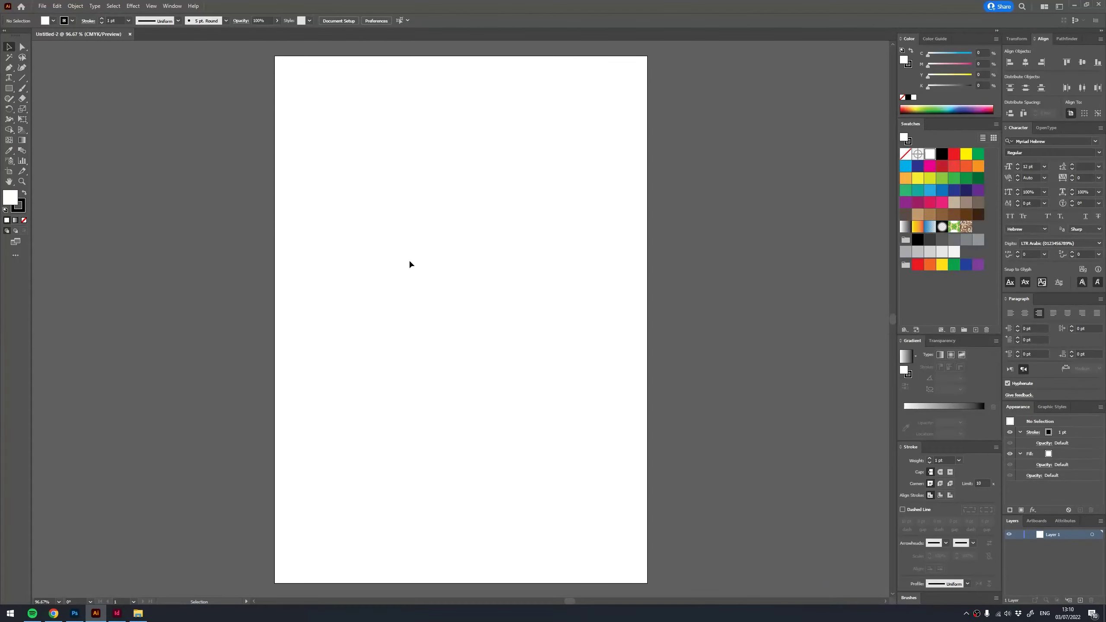
Add the text 'AI' and scale it up to a huge size
{"action": "key", "text": "t"}
{"action": "left_click", "coordinate": [421, 239]}
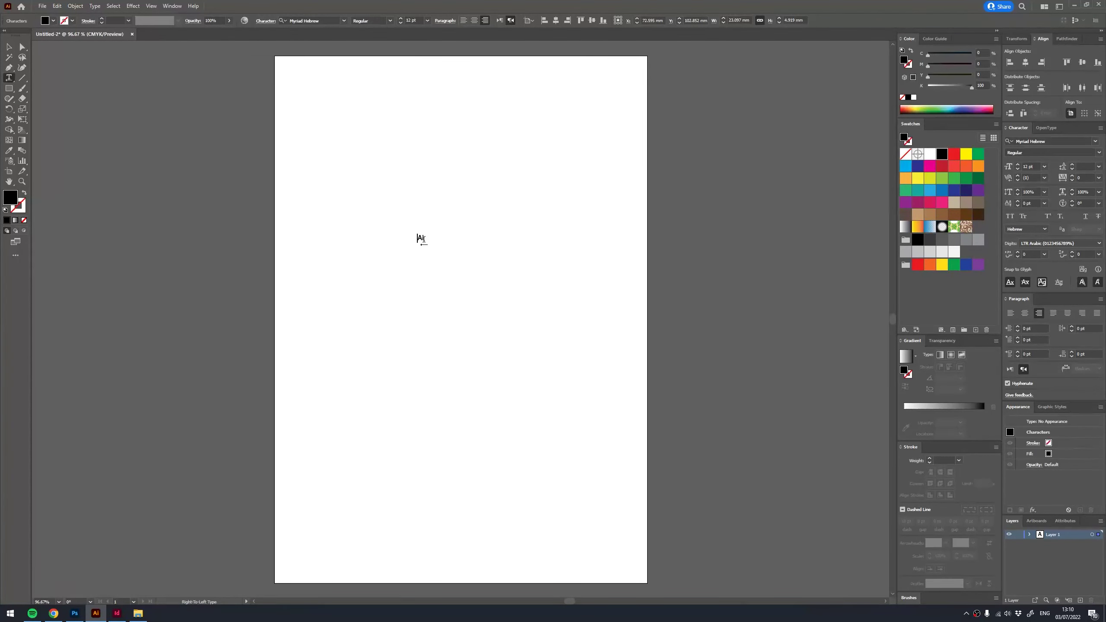
{"action": "type", "text": "AI"}
{"action": "key", "text": "Escape"}
{"action": "left_click_drag", "start_coordinate": [436, 228], "coordinate": [469, 178]}
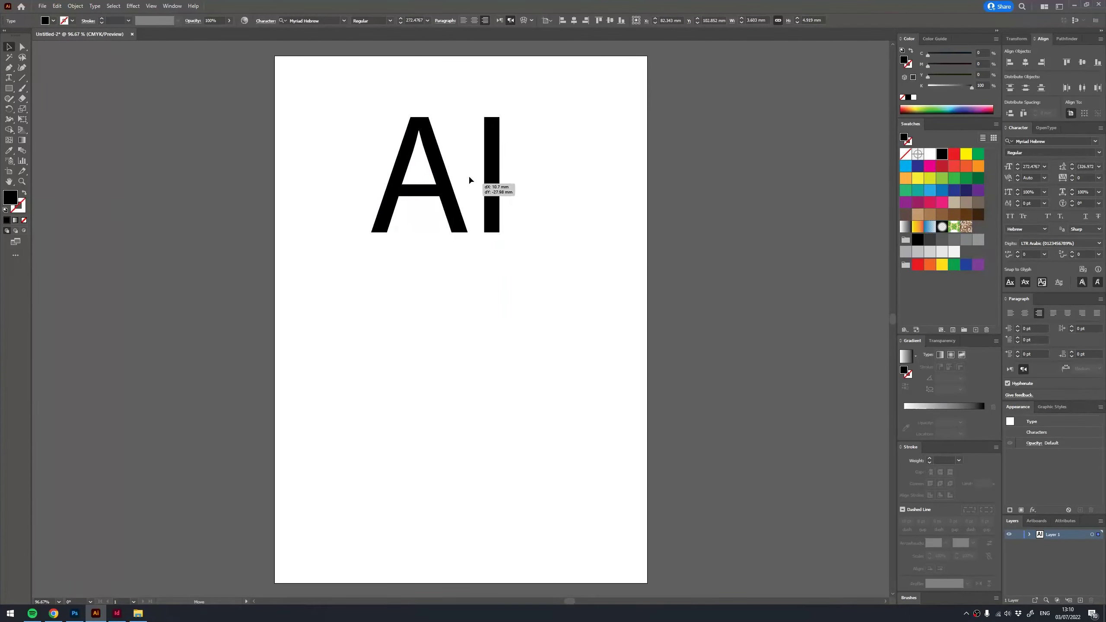
{"action": "left_click", "coordinate": [383, 341]}
Draw a black square below the AI text and nudge it up and right
{"action": "key", "text": "m"}
{"action": "left_click_drag", "start_coordinate": [309, 273], "coordinate": [578, 542]}
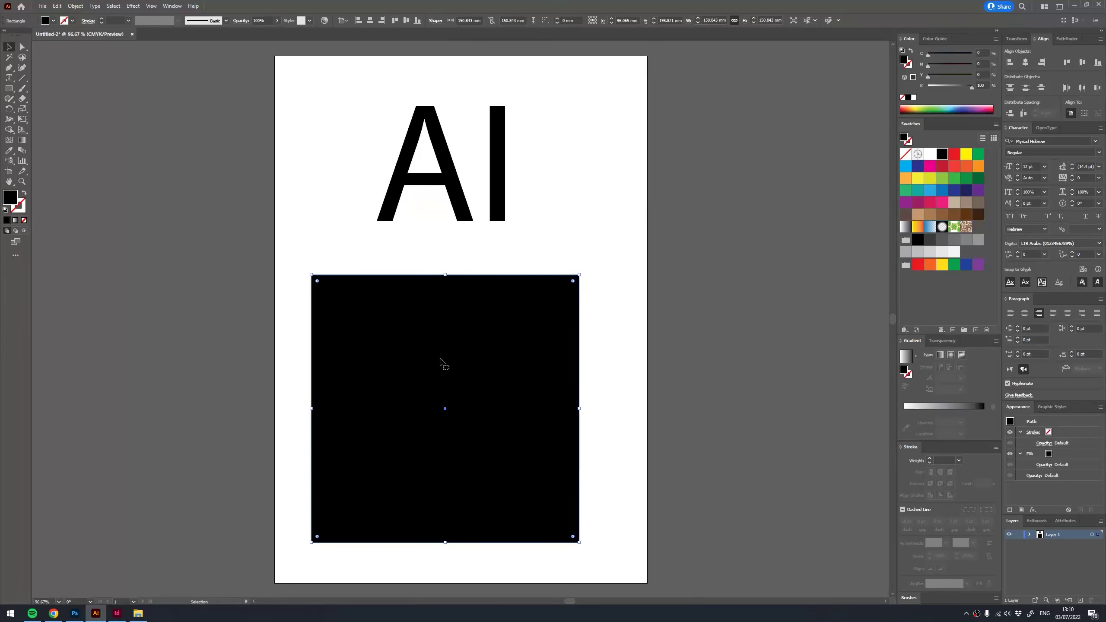
{"action": "left_click_drag", "start_coordinate": [439, 363], "coordinate": [454, 332]}
{"action": "left_click_drag", "start_coordinate": [909, 40], "coordinate": [571, 149]}
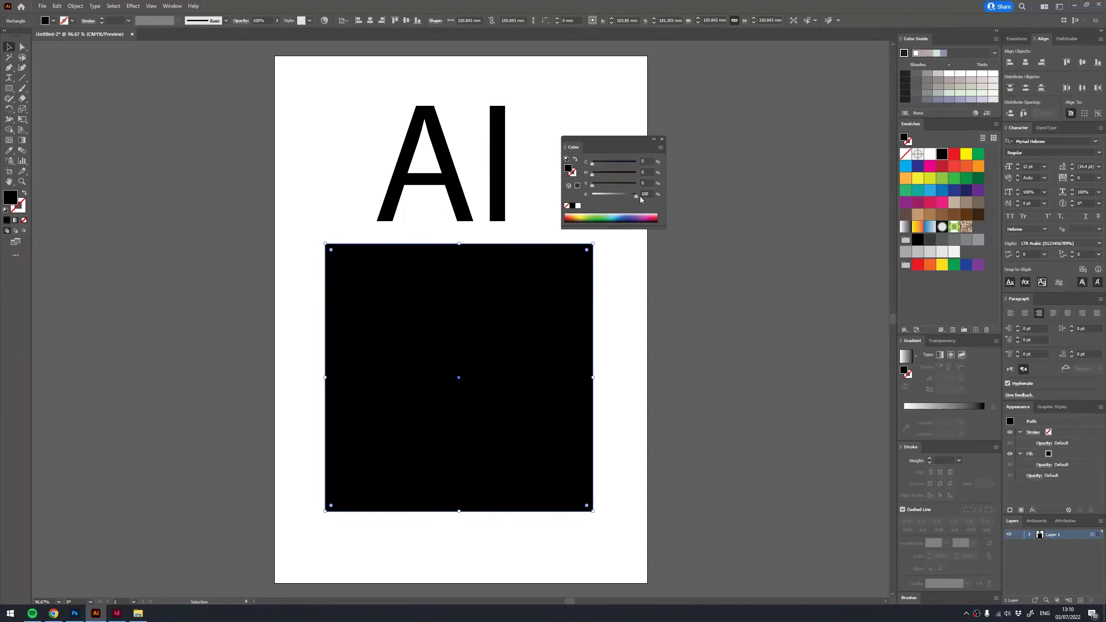
Export the artboard to the Desktop as a JPEG named 'ai 100k cmyk'
{"action": "left_click", "coordinate": [634, 350]}
{"action": "key", "text": "ctrl+e"}
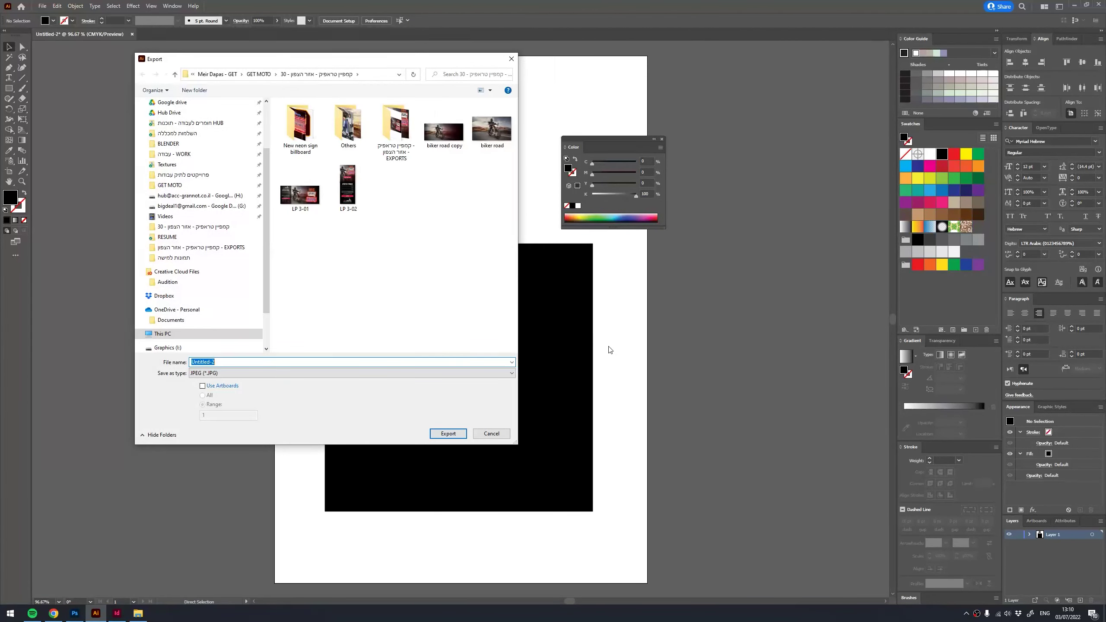
{"action": "scroll", "coordinate": [218, 207], "scroll_direction": "up", "scroll_amount": 3}
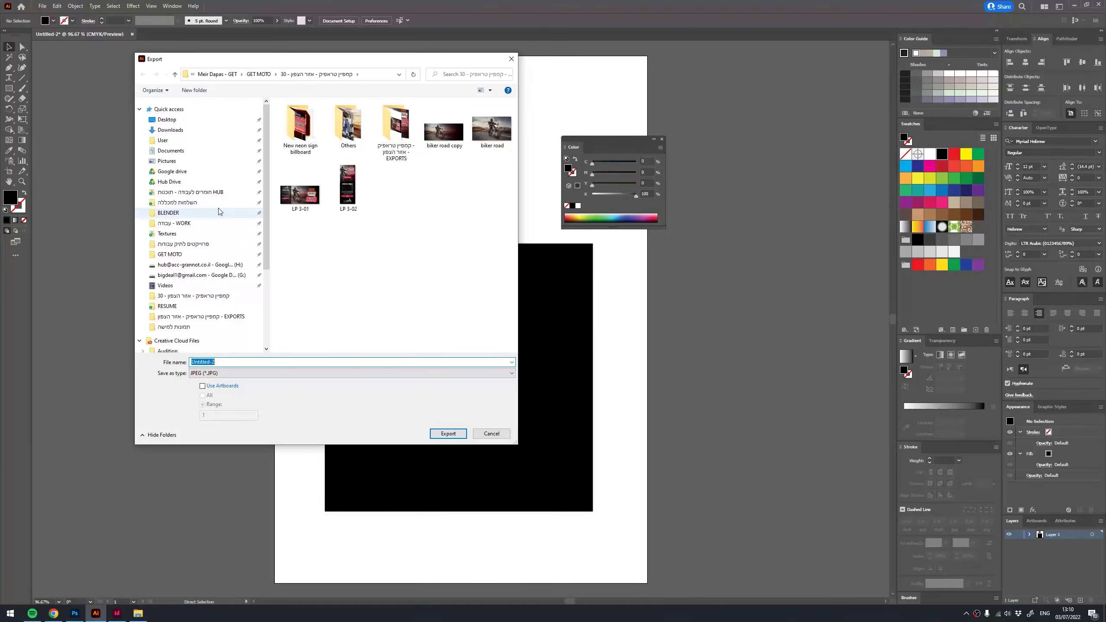
{"action": "left_click", "coordinate": [167, 120]}
{"action": "triple_click", "coordinate": [242, 364]}
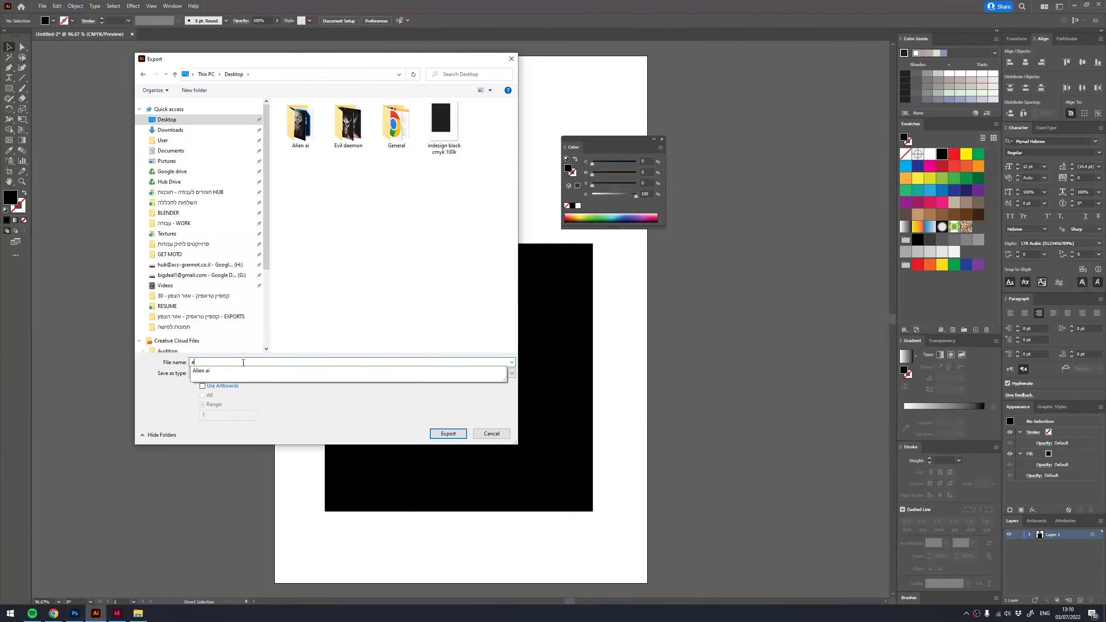
{"action": "type", "text": "ai 100k cmyk"}
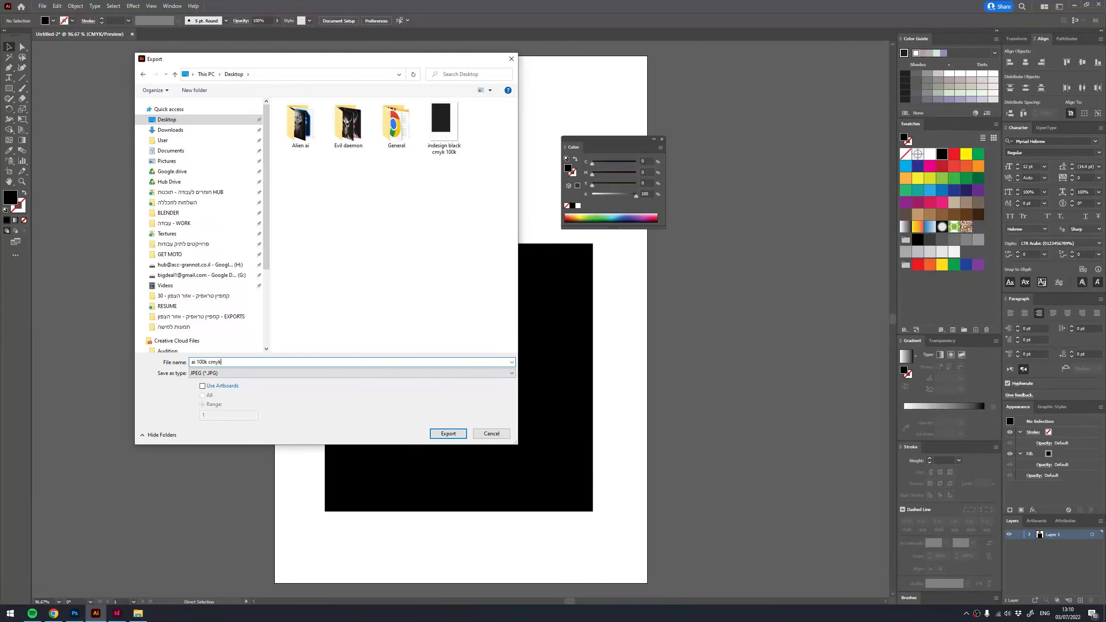
{"action": "left_click", "coordinate": [223, 385]}
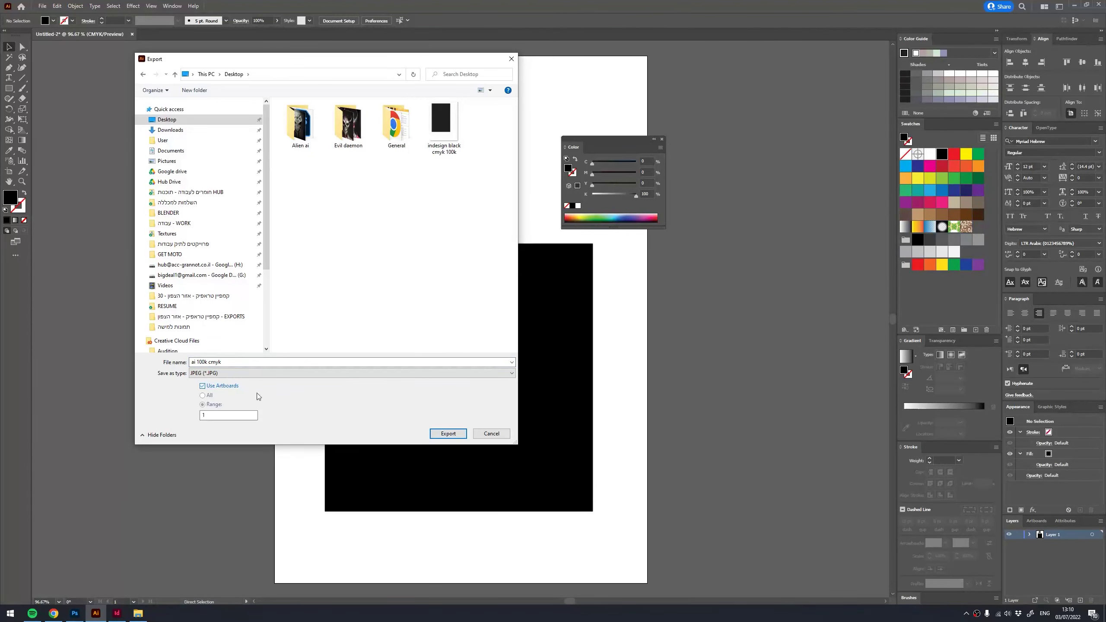
{"action": "left_click", "coordinate": [448, 433]}
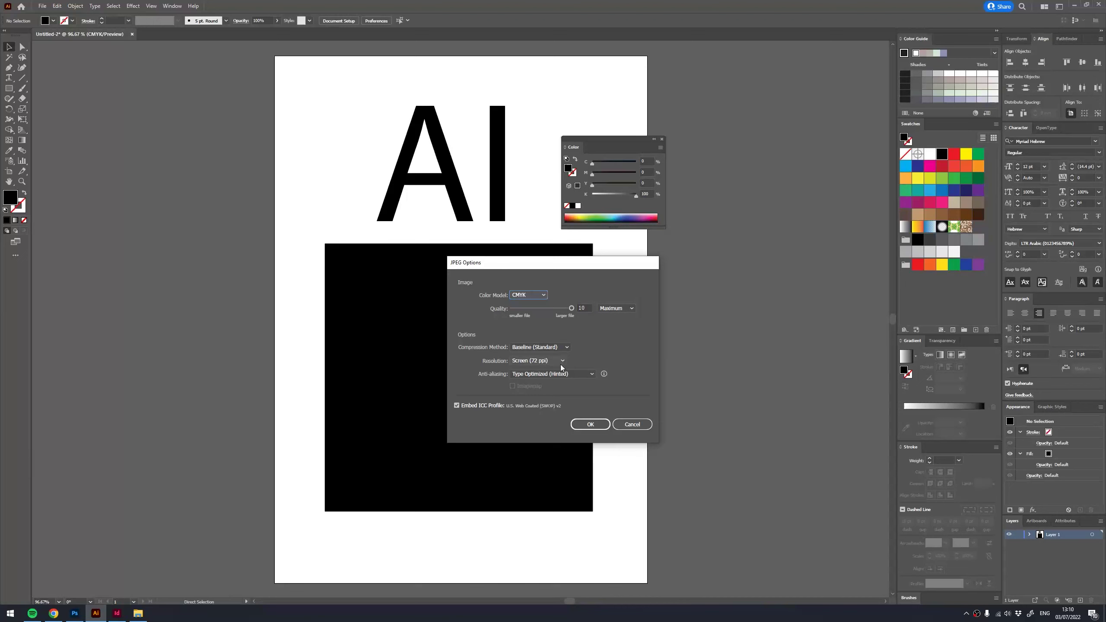
Keep CMYK with High (300 ppi) resolution in JPEG Options, then bring Photoshop forward
{"action": "left_click", "coordinate": [538, 360]}
{"action": "left_click", "coordinate": [535, 400]}
{"action": "left_click", "coordinate": [590, 424]}
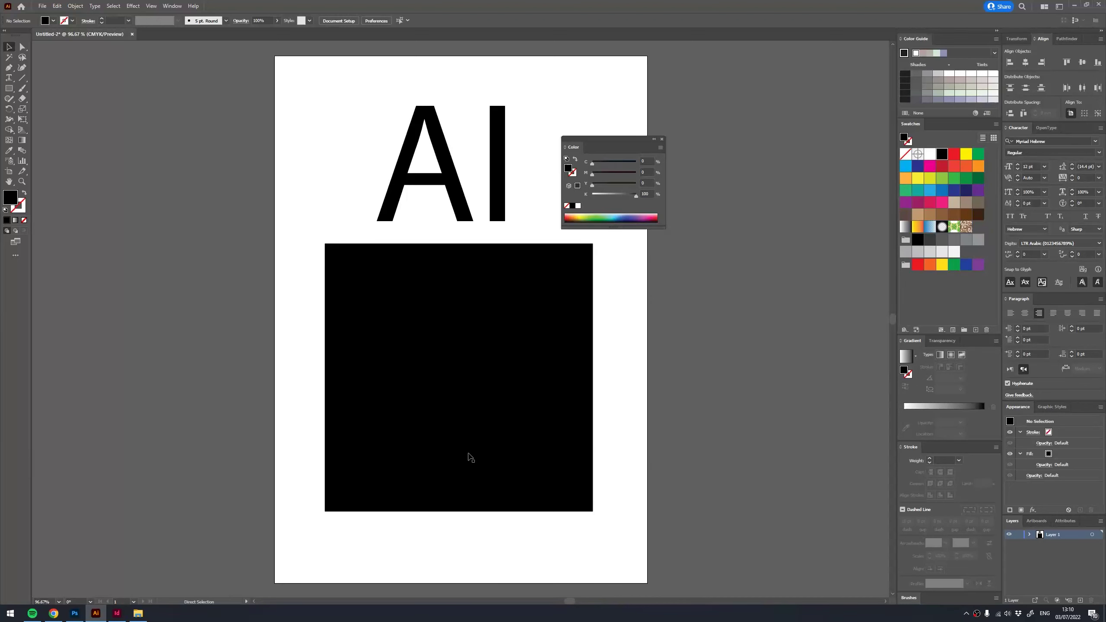
{"action": "left_click", "coordinate": [74, 613]}
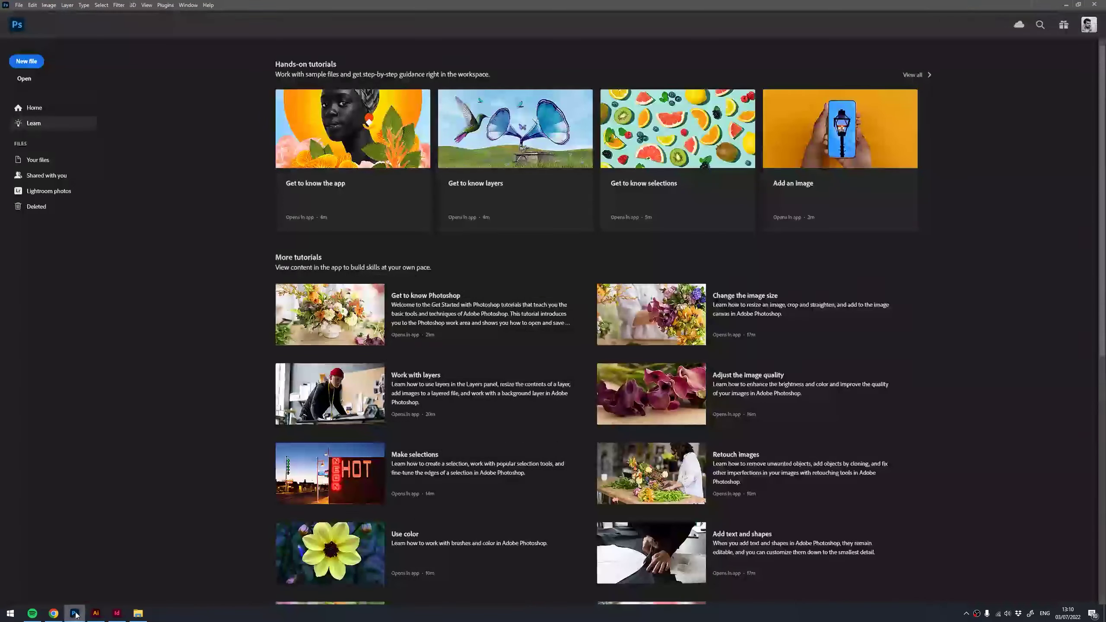
Open both exported JPEGs from the Desktop and arrange them 2-up vertical
{"action": "left_click", "coordinate": [24, 79]}
{"action": "left_click_drag", "start_coordinate": [322, 119], "coordinate": [406, 62]}
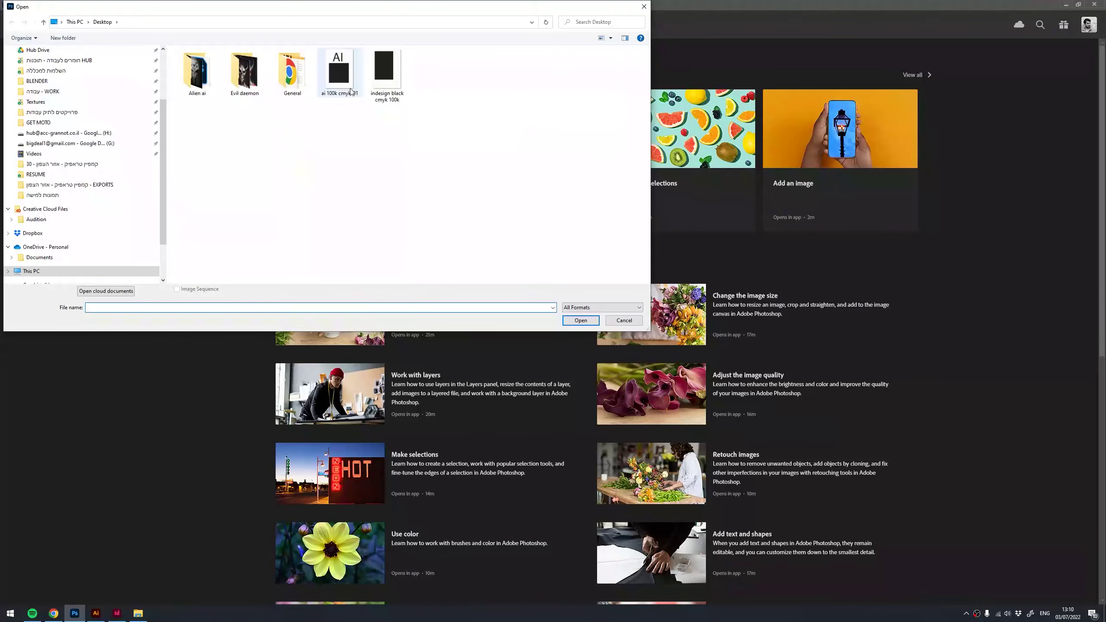
{"action": "left_click", "coordinate": [583, 321]}
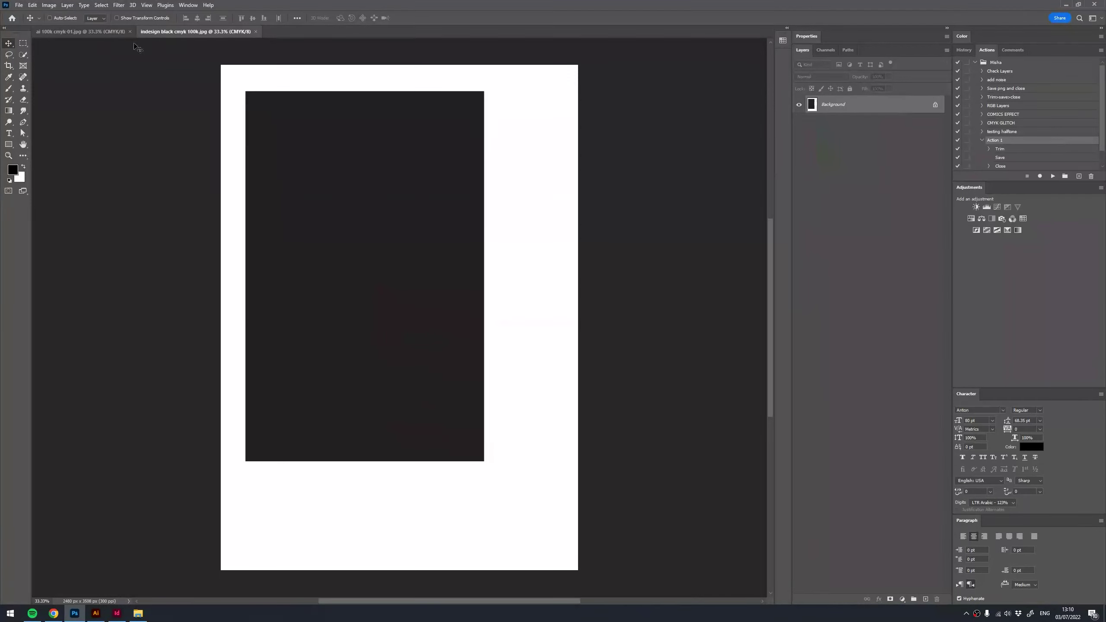
{"action": "left_click", "coordinate": [109, 32]}
{"action": "left_click", "coordinate": [171, 32]}
{"action": "left_click", "coordinate": [187, 5]}
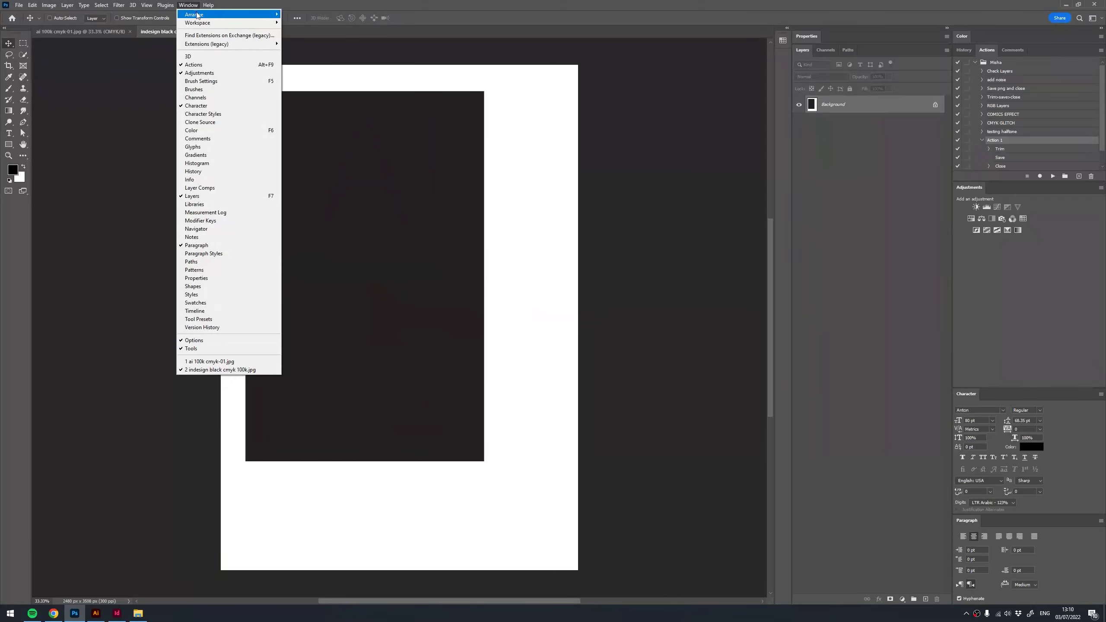
{"action": "left_click", "coordinate": [305, 14]}
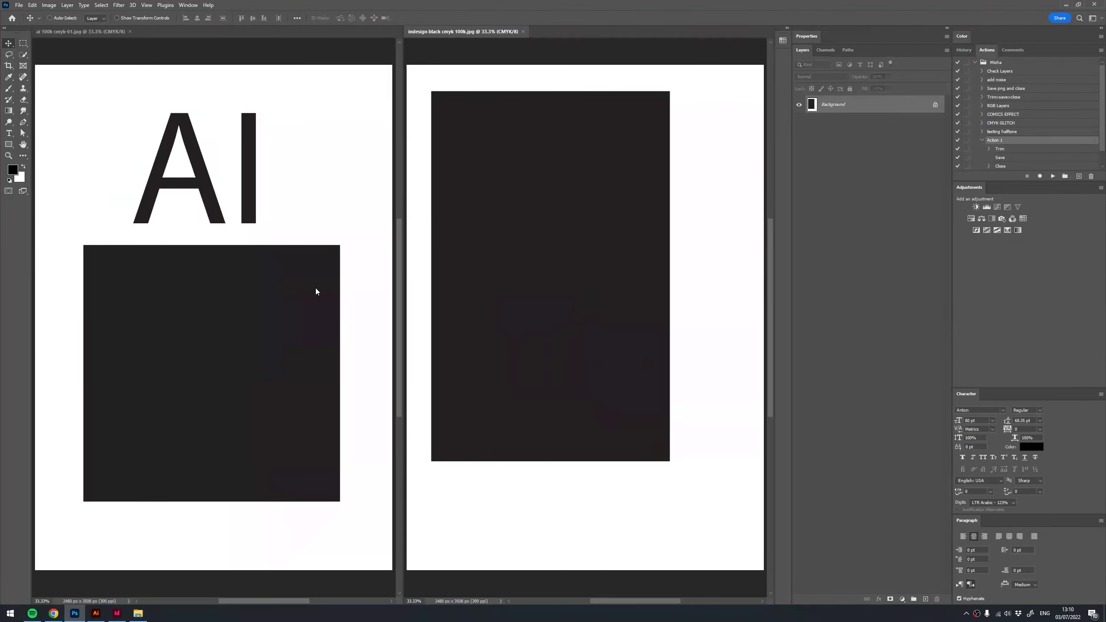
Paint a pure black round-brush circle on a new layer over the InDesign rectangle's edge
{"action": "left_click", "coordinate": [926, 599]}
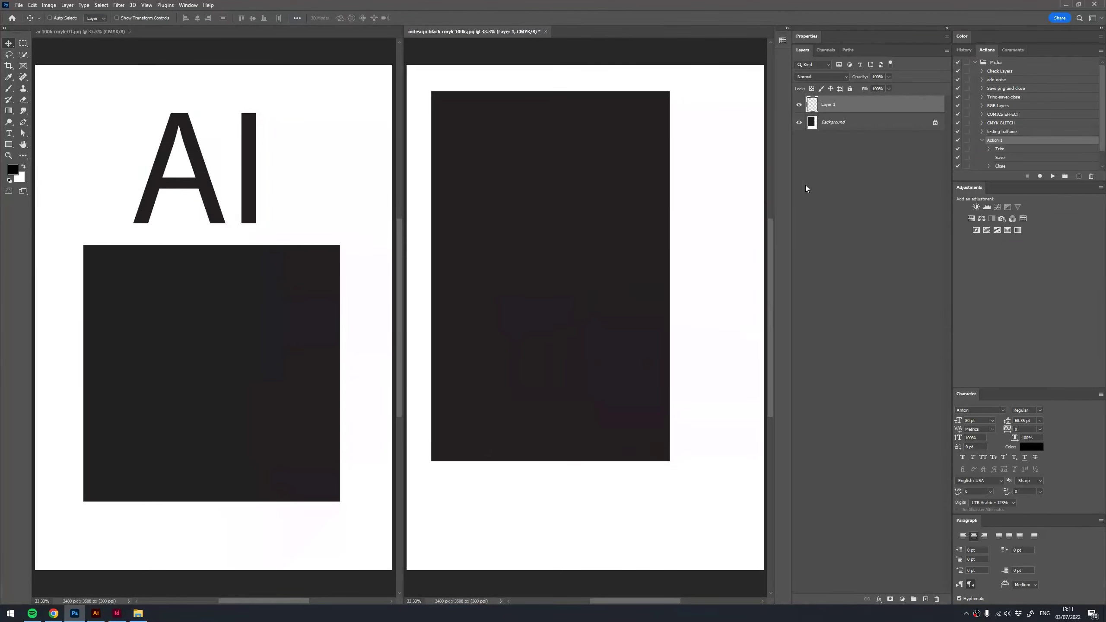
{"action": "key", "text": "b"}
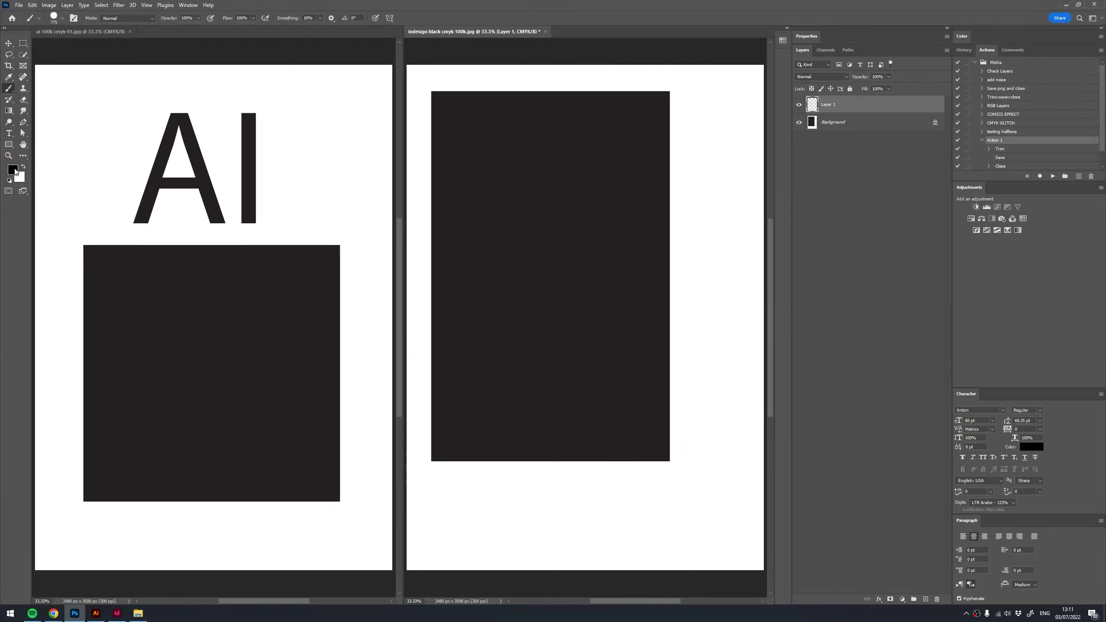
{"action": "left_click", "coordinate": [15, 171]}
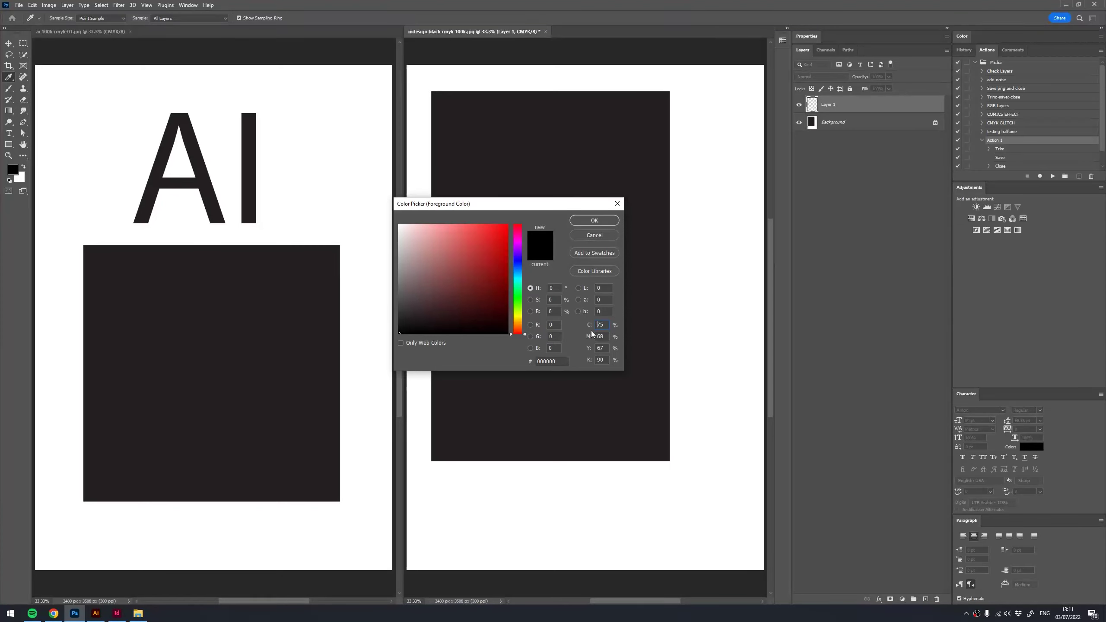
{"action": "left_click", "coordinate": [594, 221]}
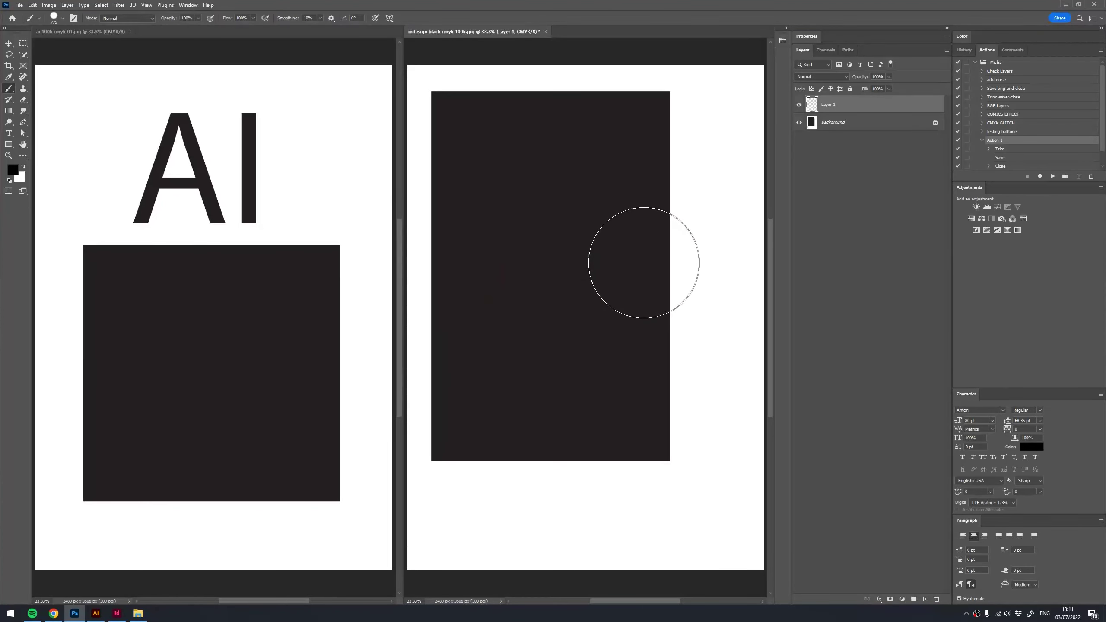
{"action": "right_click", "coordinate": [646, 238]}
{"action": "double_click", "coordinate": [695, 334]}
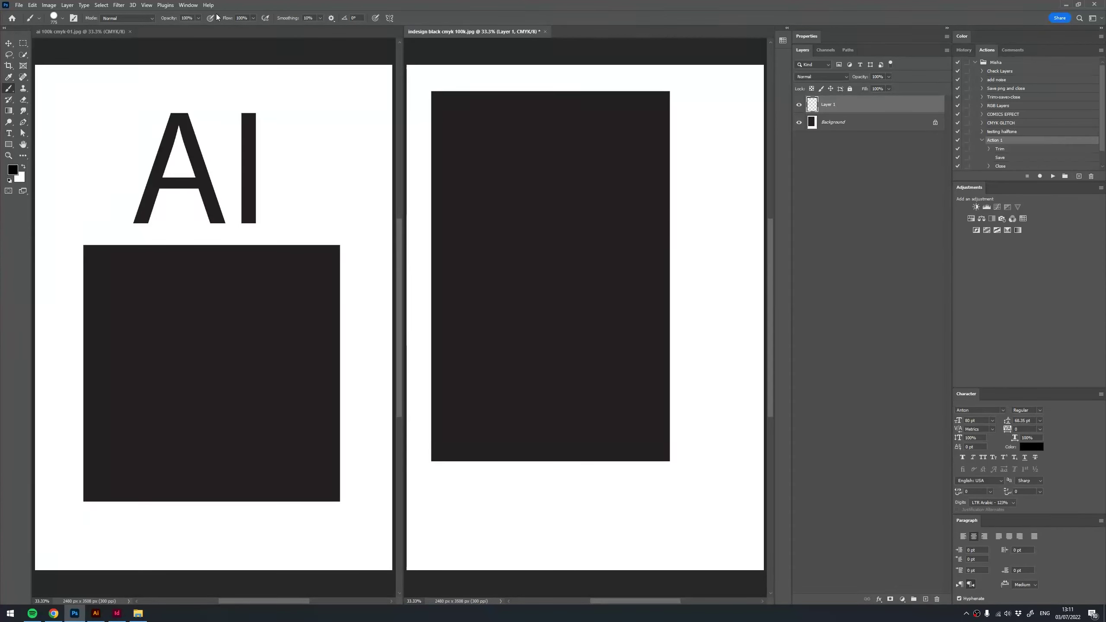
{"action": "left_click", "coordinate": [663, 235]}
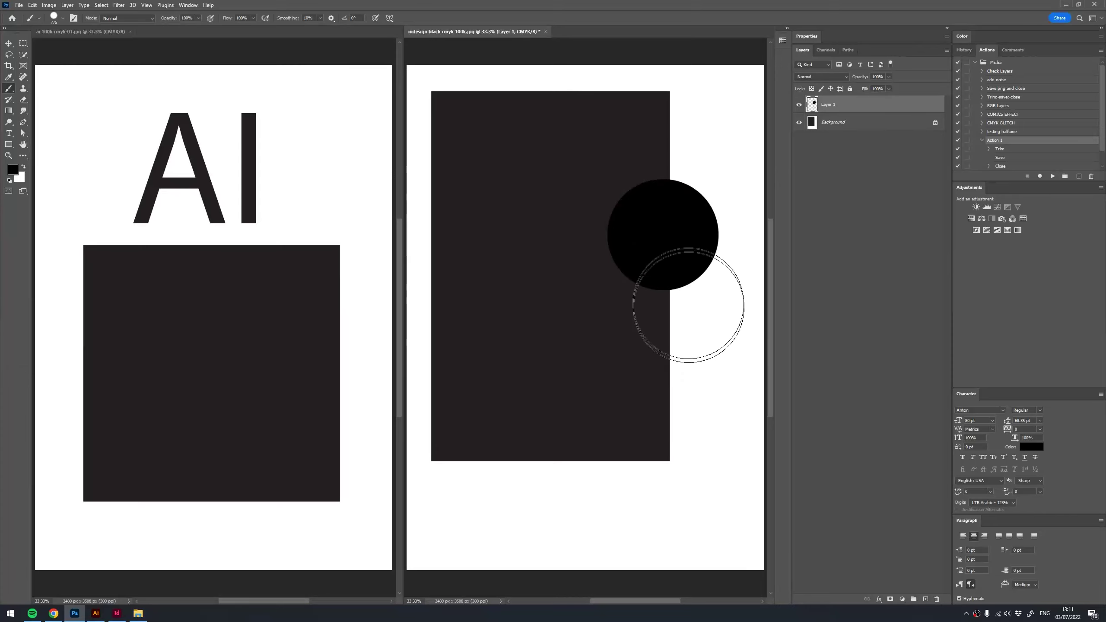
Drag a copy of the black circle onto the Illustrator image, then return to InDesign
{"action": "key", "text": "v"}
{"action": "mouse_move", "coordinate": [654, 234]}
{"action": "left_mouse_down"}
{"action": "mouse_move", "coordinate": [330, 247]}
{"action": "mouse_move", "coordinate": [355, 244]}
{"action": "left_mouse_up"}
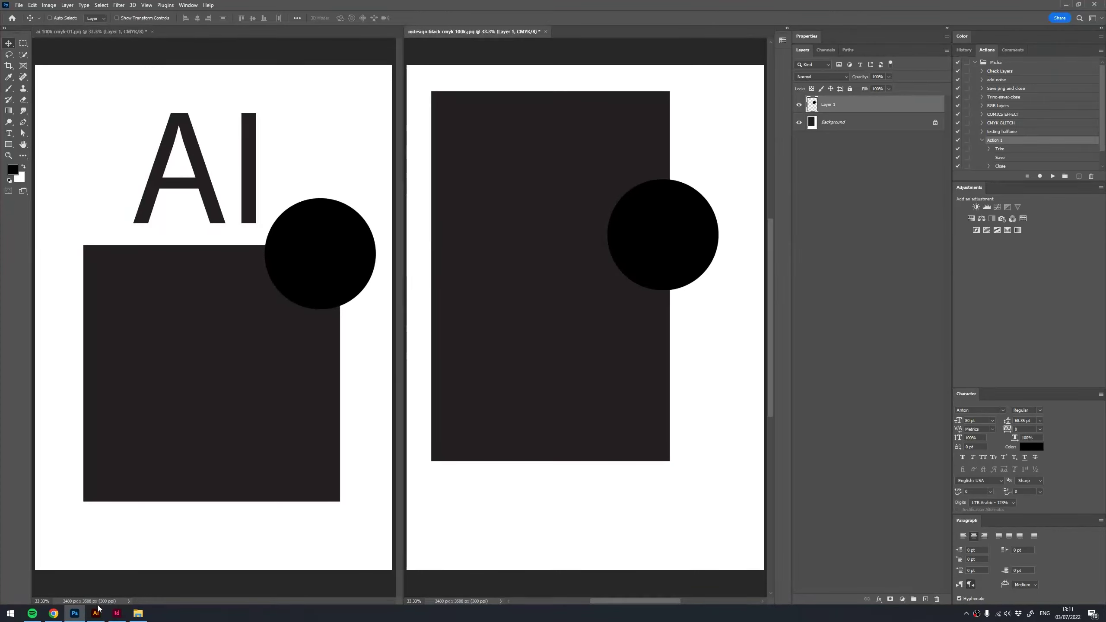
{"action": "left_click", "coordinate": [117, 615]}
Dismiss the rectangle size prompt and return to the Selection tool
{"action": "left_click", "coordinate": [219, 224]}
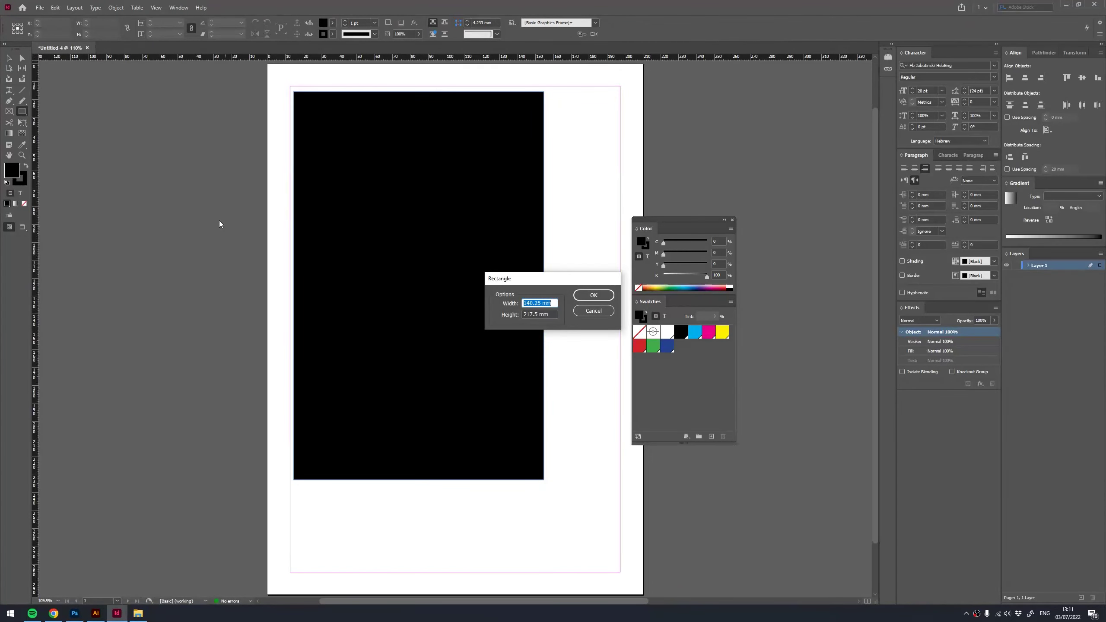
{"action": "left_click", "coordinate": [605, 310]}
{"action": "key", "text": "v"}
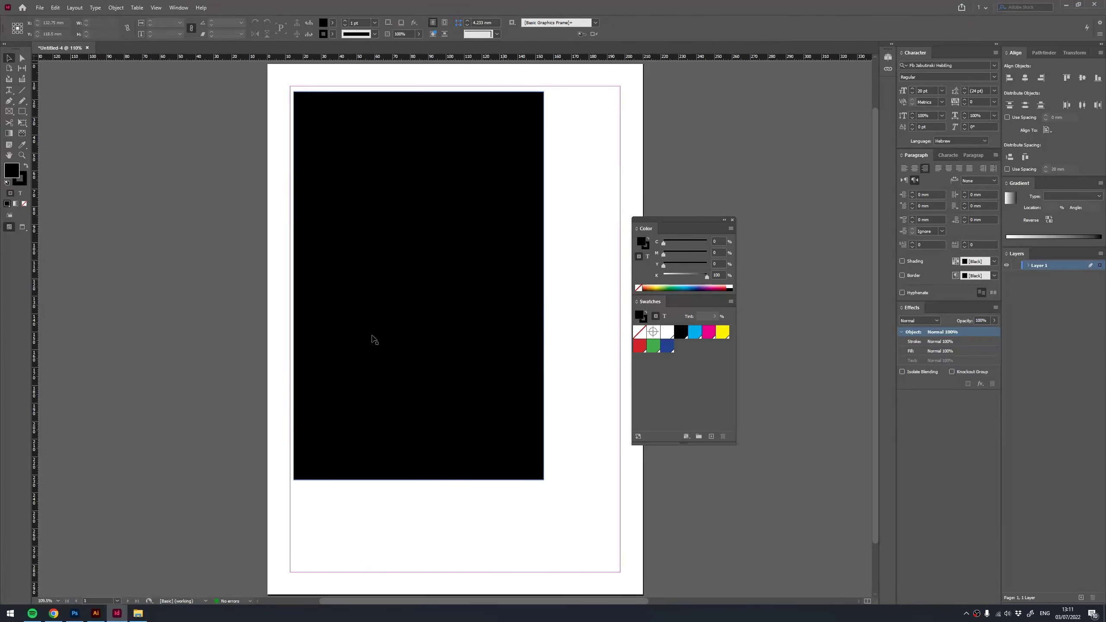
In Document Setup, set intent to Web with an A4 portrait page
{"action": "left_click", "coordinate": [40, 7]}
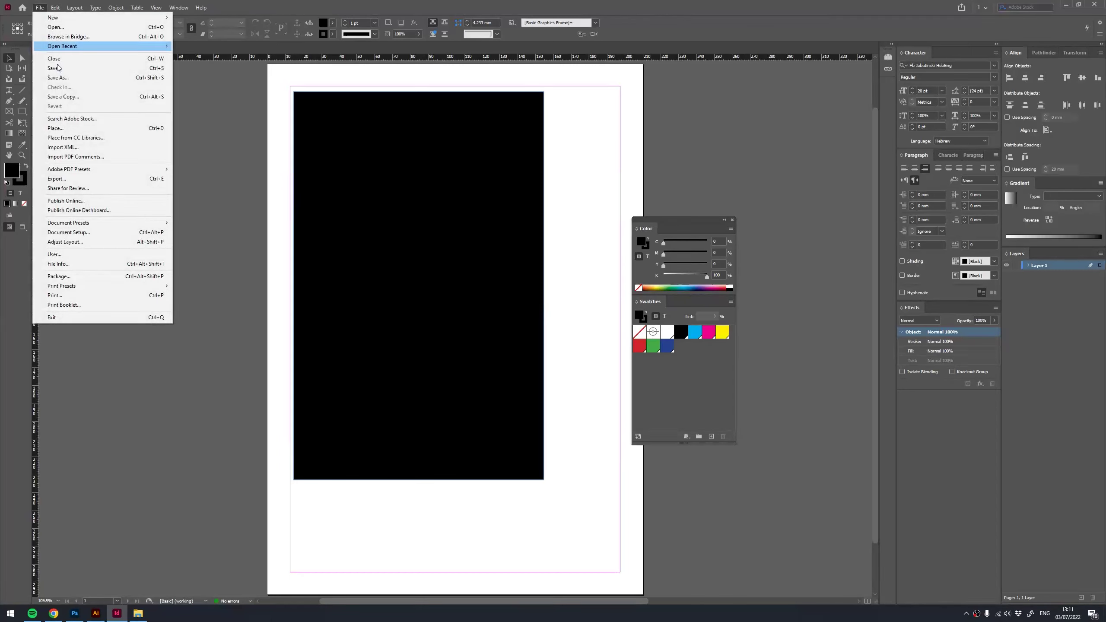
{"action": "left_click", "coordinate": [88, 232]}
{"action": "left_click", "coordinate": [553, 216]}
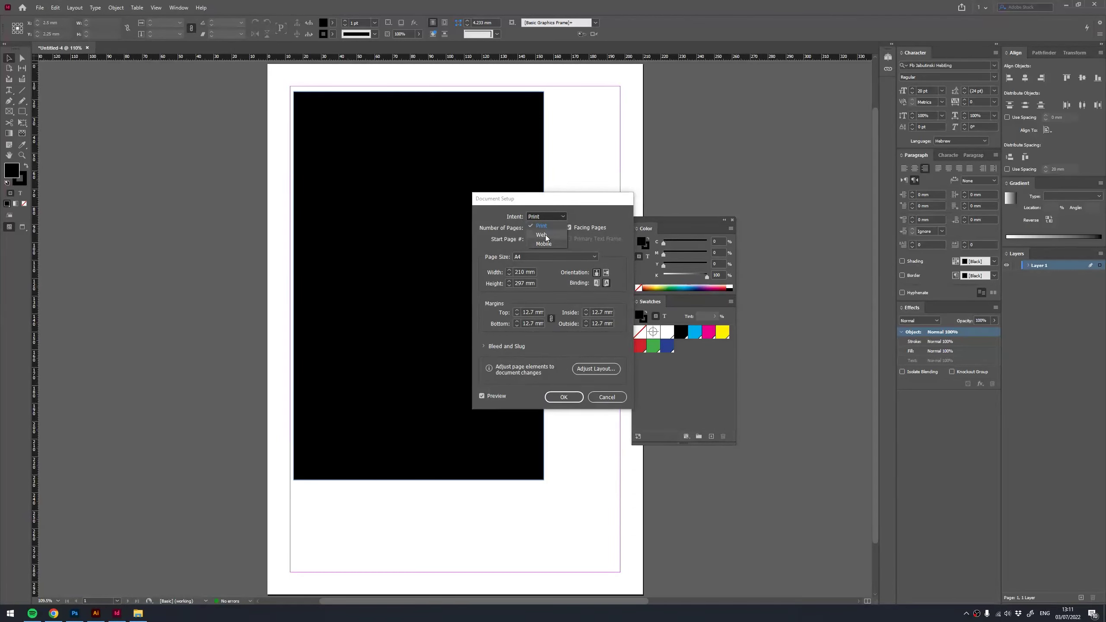
{"action": "left_click", "coordinate": [514, 221]}
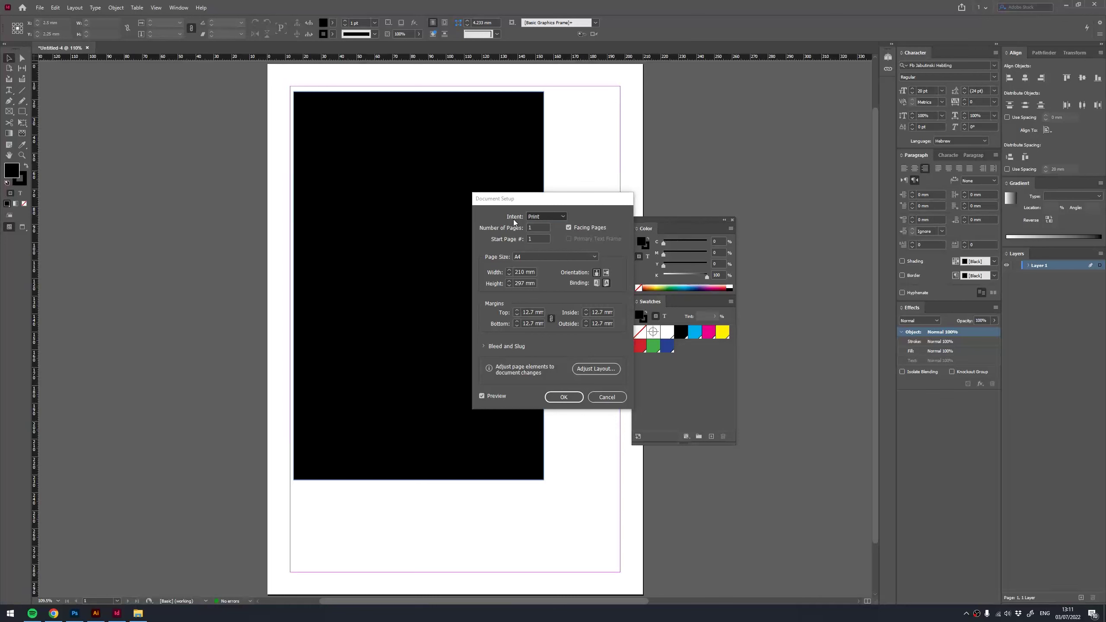
{"action": "left_click", "coordinate": [548, 216]}
{"action": "left_click", "coordinate": [542, 238]}
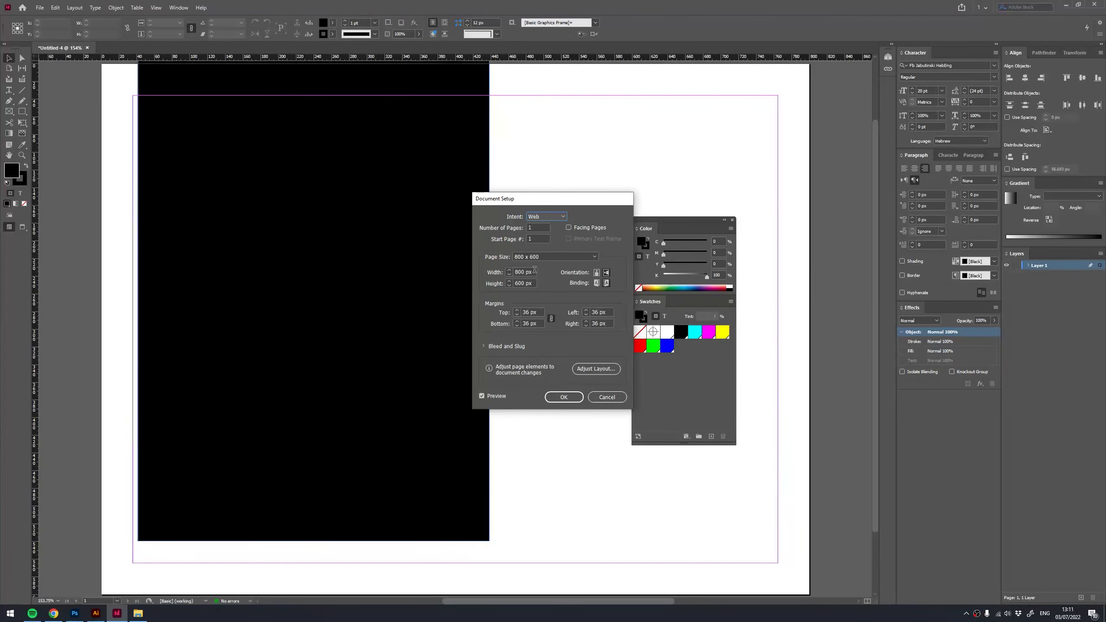
{"action": "left_click", "coordinate": [540, 256]}
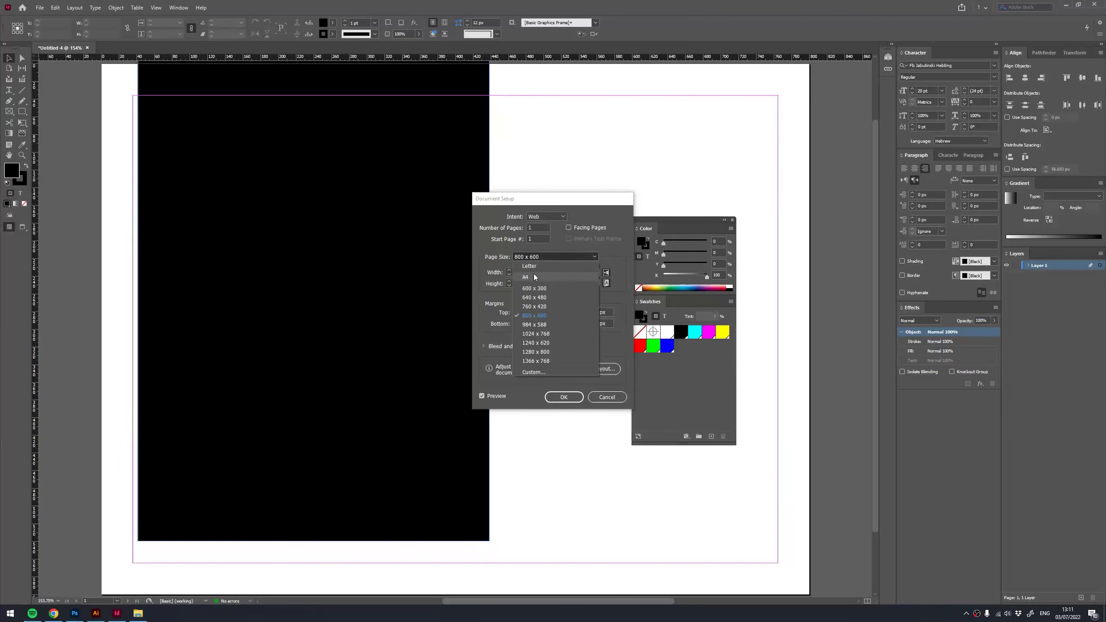
{"action": "left_click", "coordinate": [532, 276]}
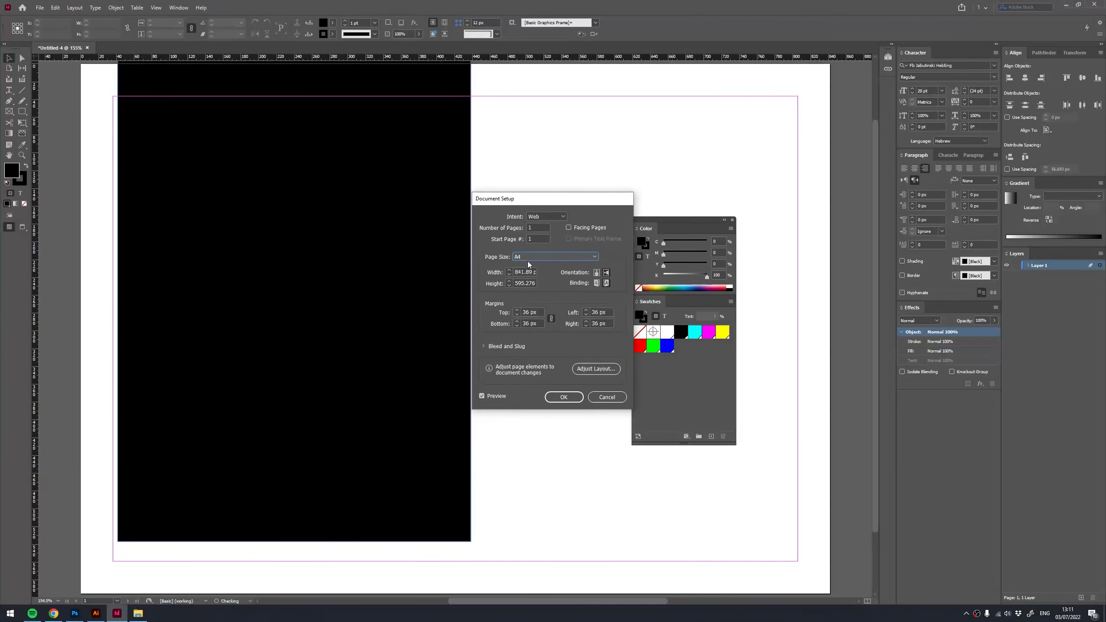
{"action": "left_click", "coordinate": [596, 273]}
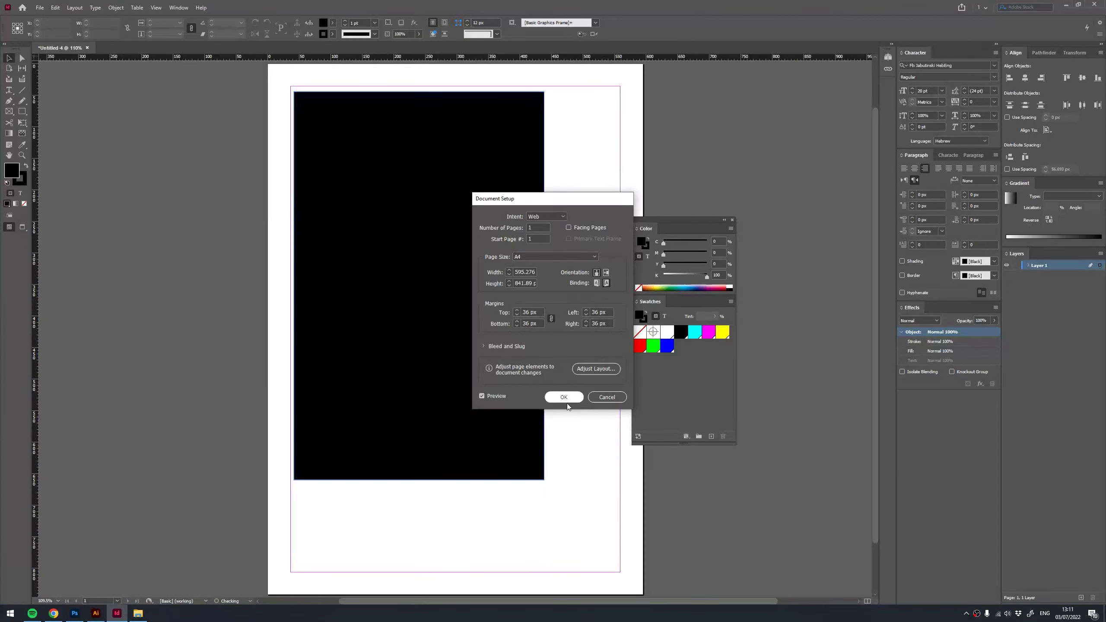
Apply the document setup and place a copy of the black rectangle offset down-right
{"action": "left_click", "coordinate": [563, 397]}
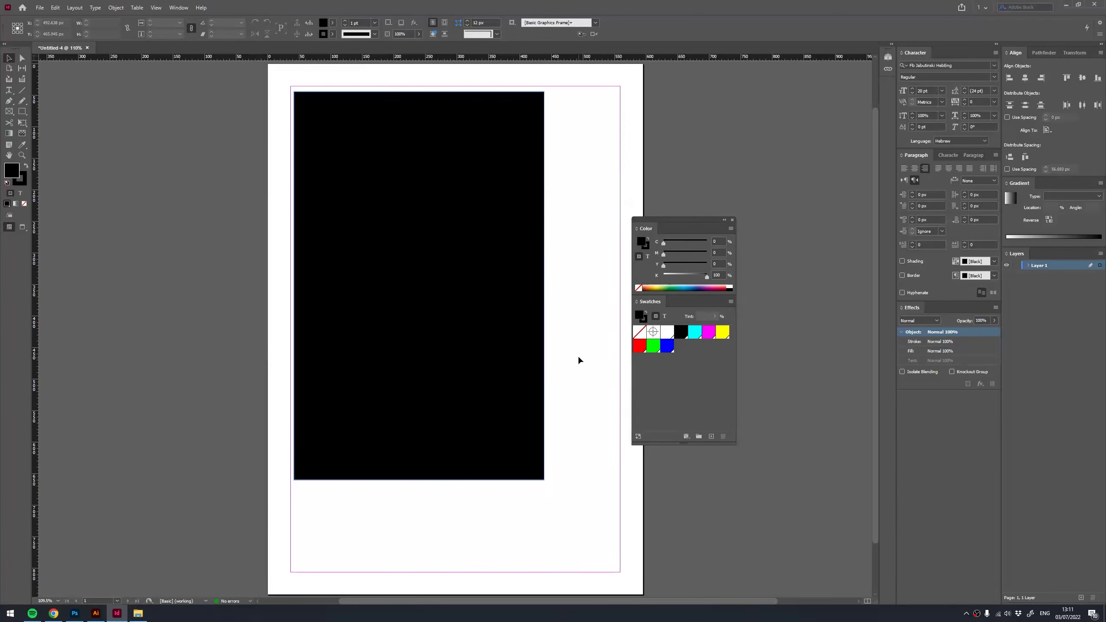
{"action": "scroll", "coordinate": [577, 247], "scroll_direction": "right", "scroll_amount": 2}
{"action": "left_click", "coordinate": [432, 229]}
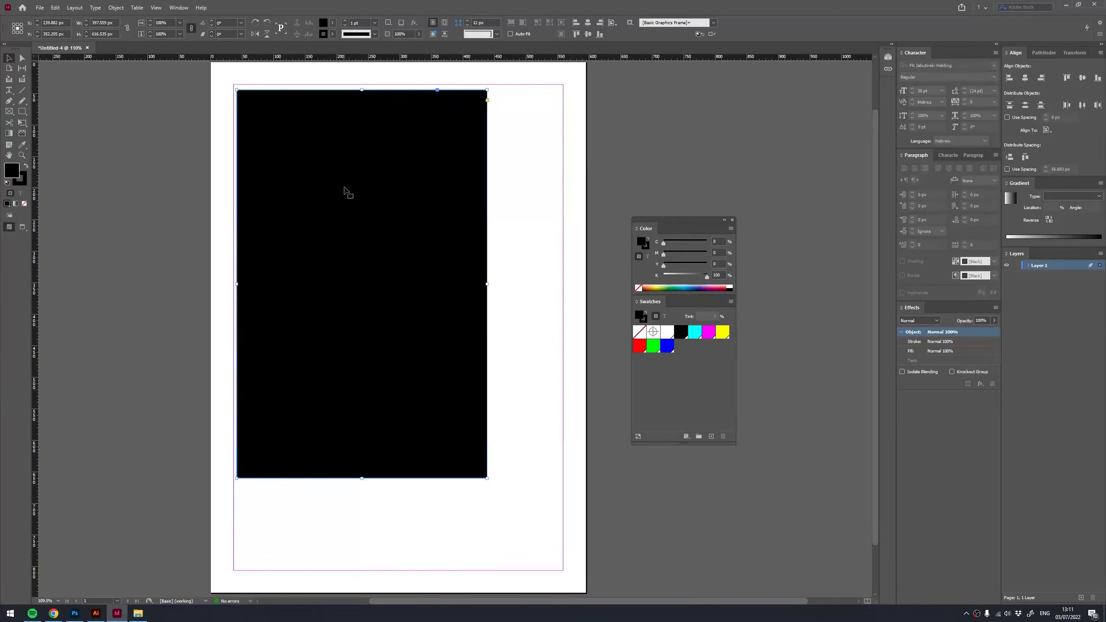
{"action": "left_click_drag", "start_coordinate": [369, 188], "coordinate": [444, 241]}
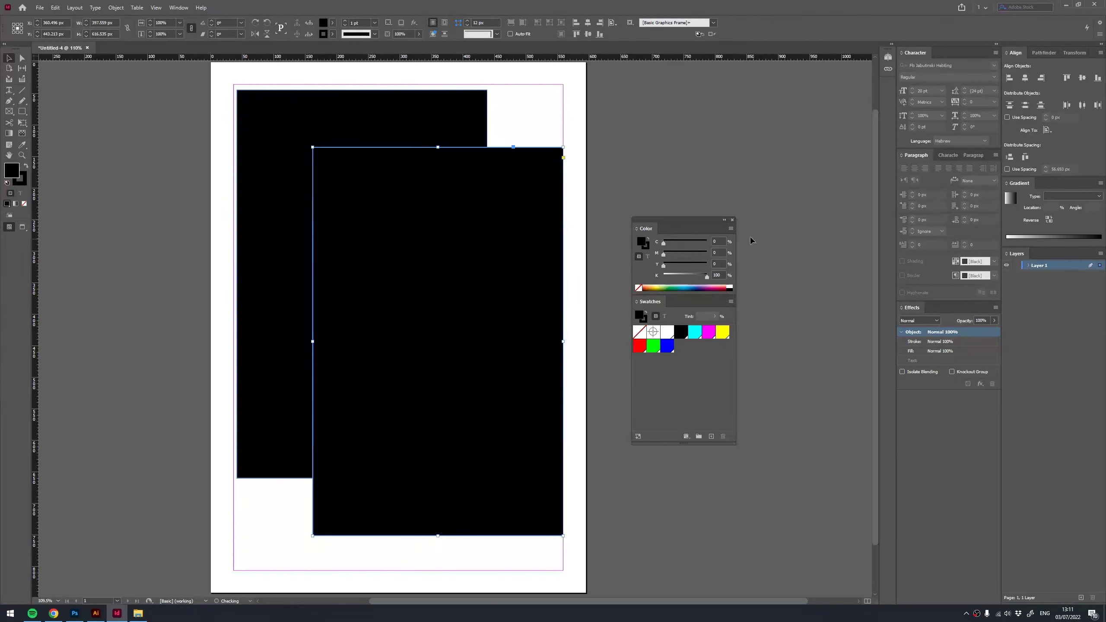
Switch the copied rectangle's fill to RGB black at R0 G0 B0
{"action": "left_click", "coordinate": [731, 228]}
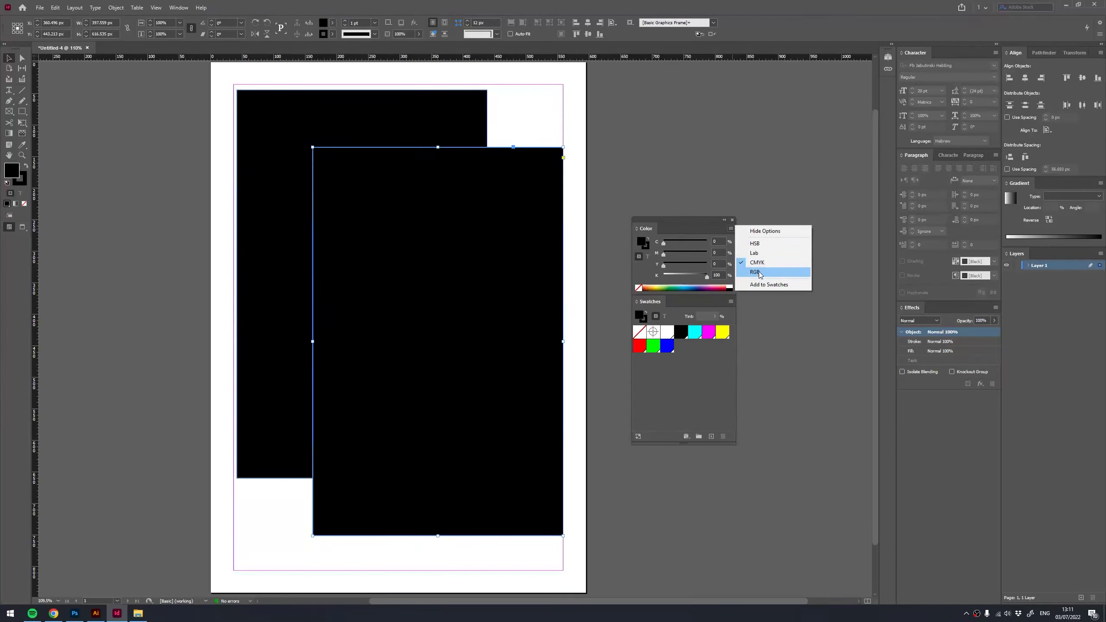
{"action": "left_click", "coordinate": [756, 252]}
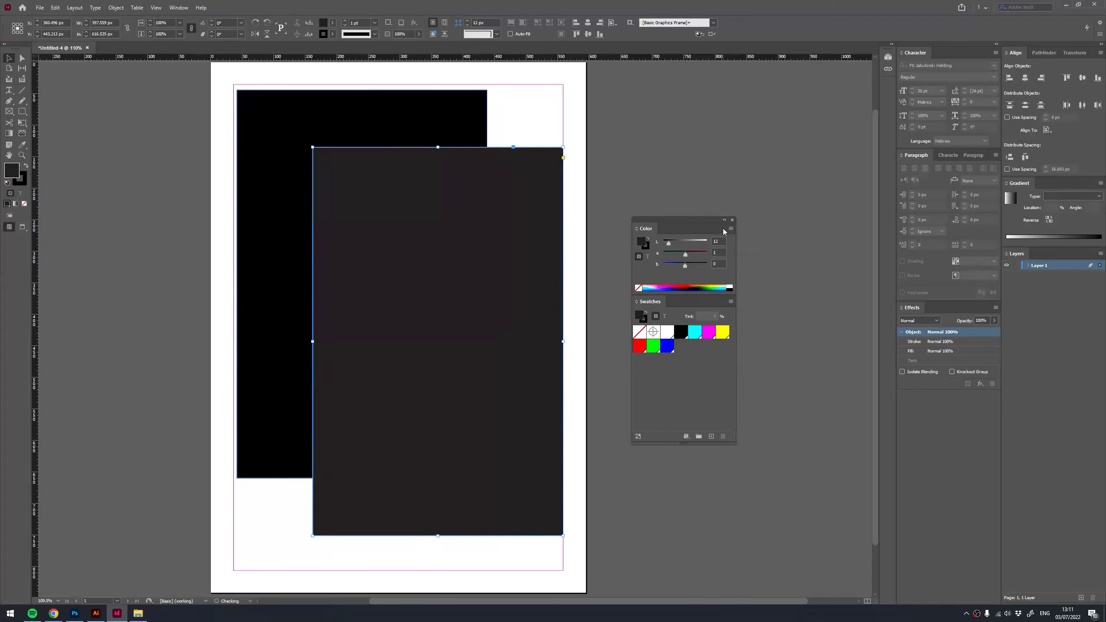
{"action": "left_click", "coordinate": [731, 228]}
{"action": "left_click", "coordinate": [757, 244]}
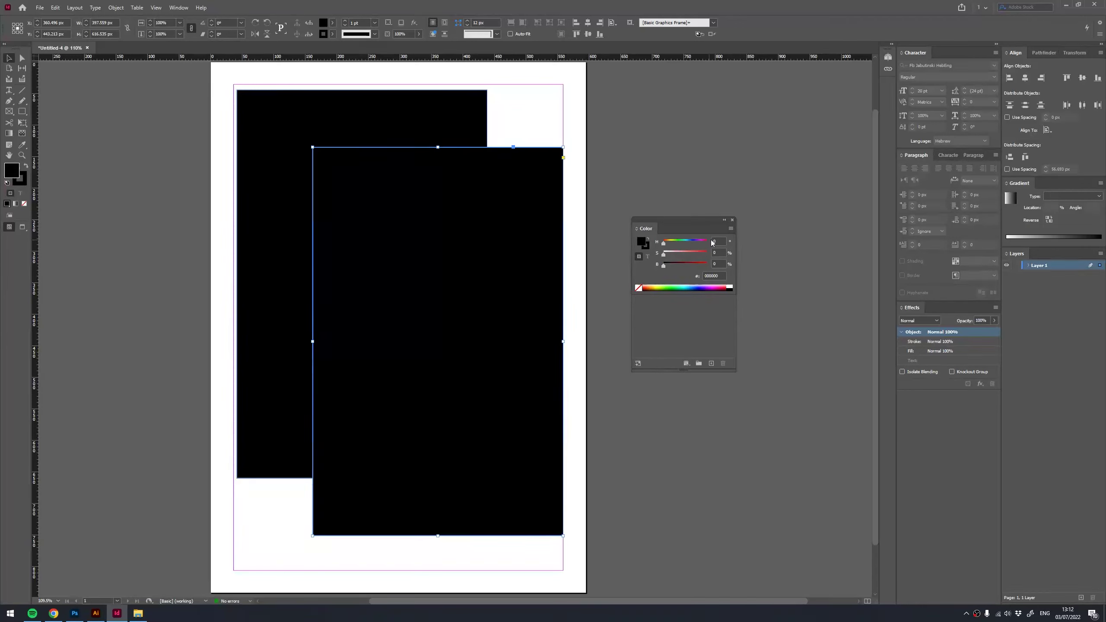
{"action": "left_click", "coordinate": [731, 228]}
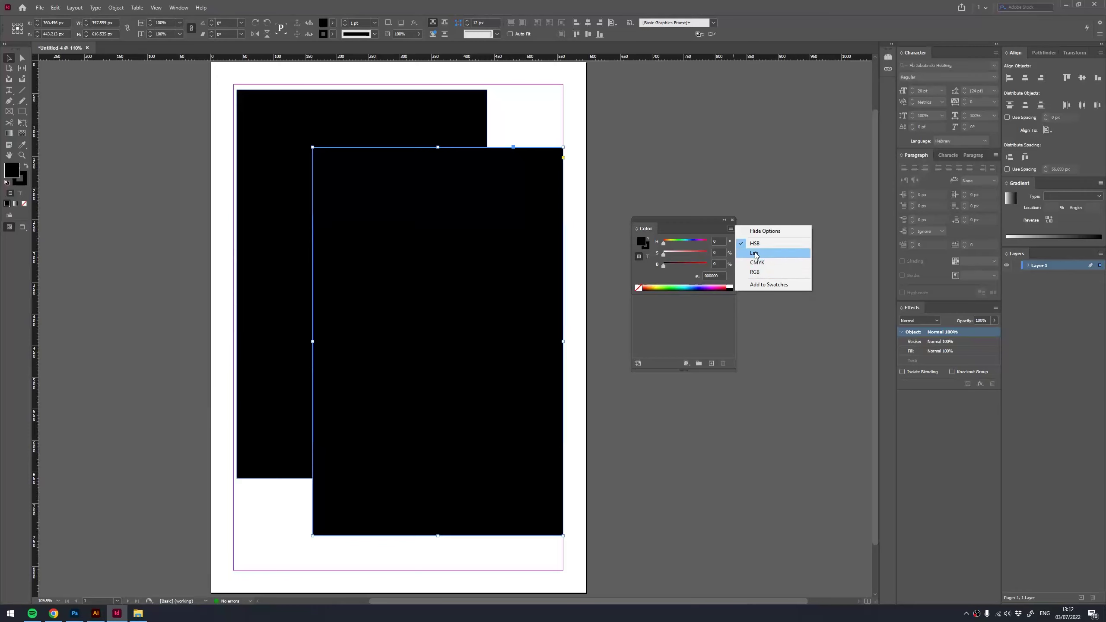
{"action": "left_click", "coordinate": [755, 272]}
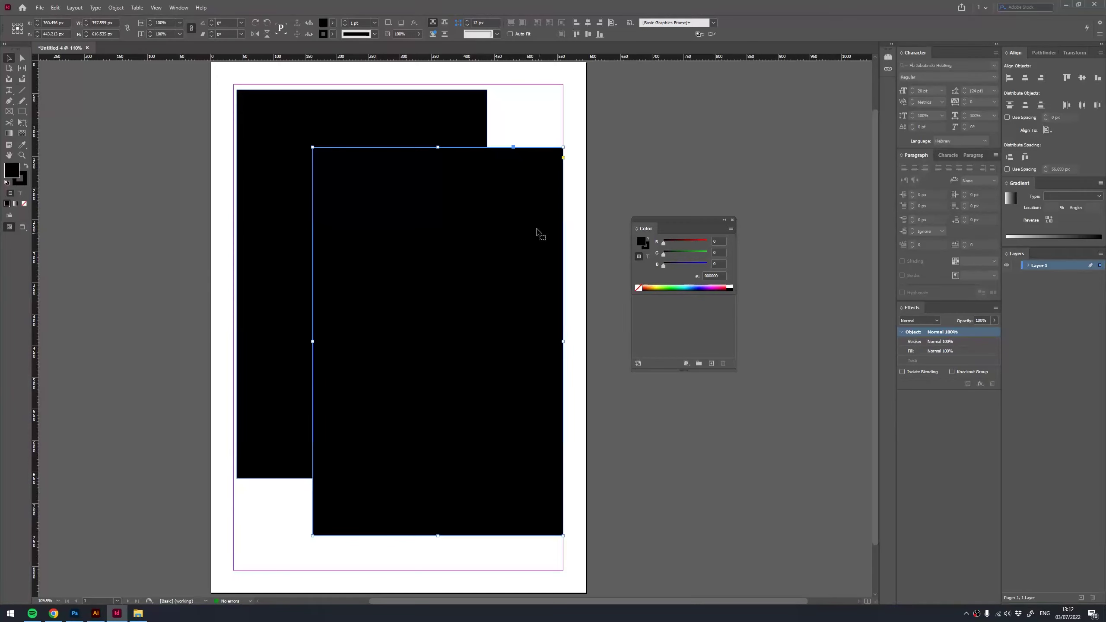
{"action": "key", "text": "ctrl+shift+a"}
Export the page to the Desktop as RGB JPEG 'indesign black RGB VS CMYK'
{"action": "key", "text": "ctrl+e"}
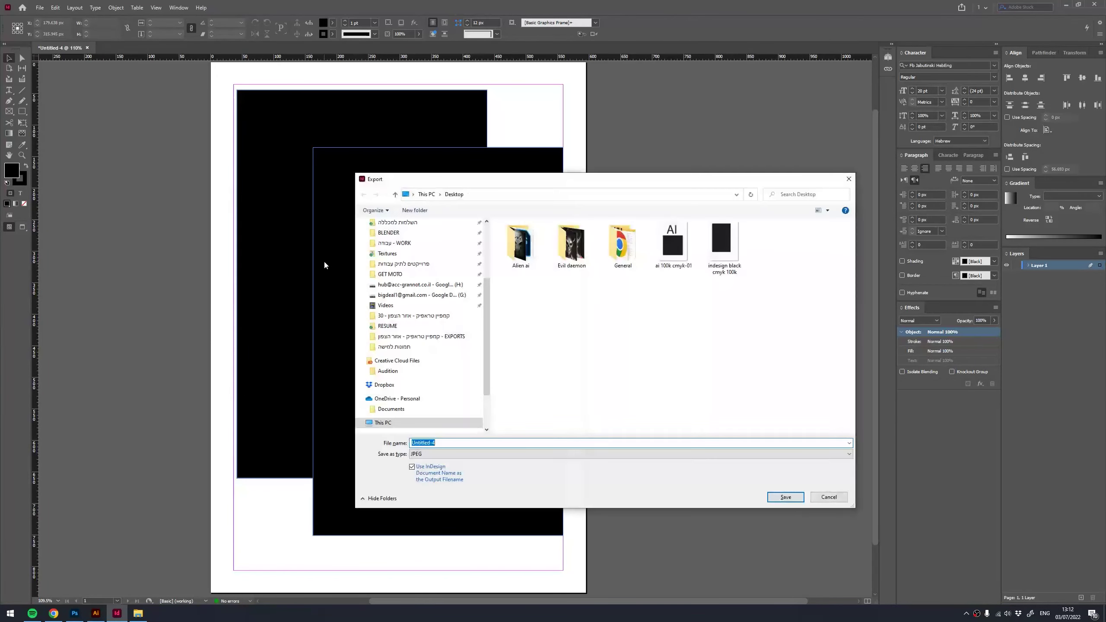
{"action": "key", "text": "BackSpace"}
{"action": "type", "text": "inde"}
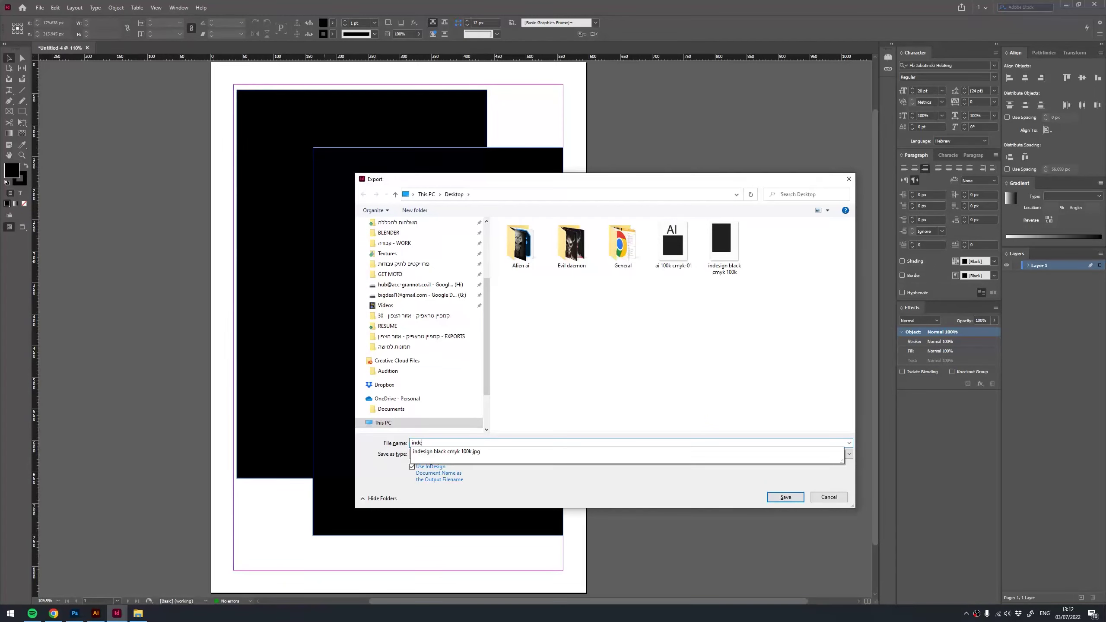
{"action": "type", "text": "isgn"}
{"action": "key", "text": "ctrl+a"}
{"action": "type", "text": "i"}
{"action": "type", "text": "R"}
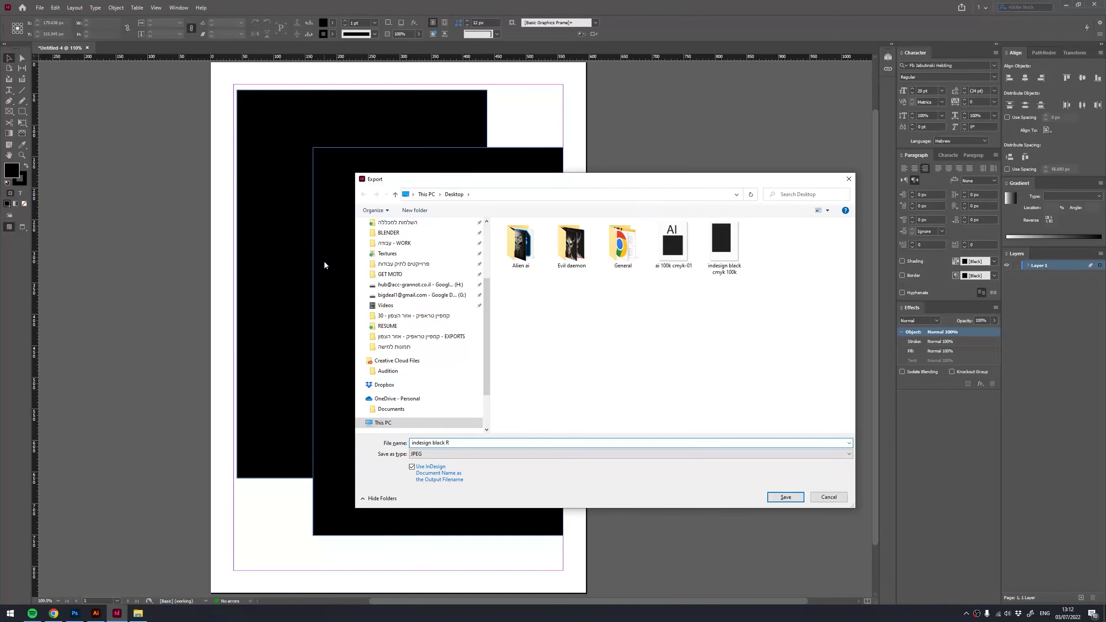
{"action": "key", "text": "Return"}
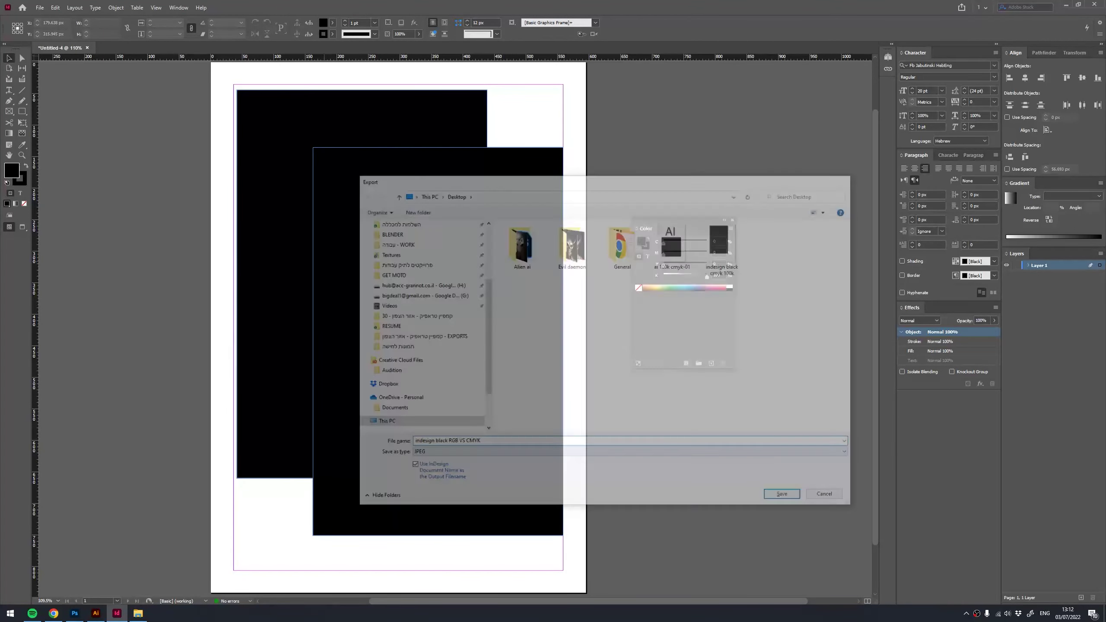
{"action": "left_click", "coordinate": [441, 324]}
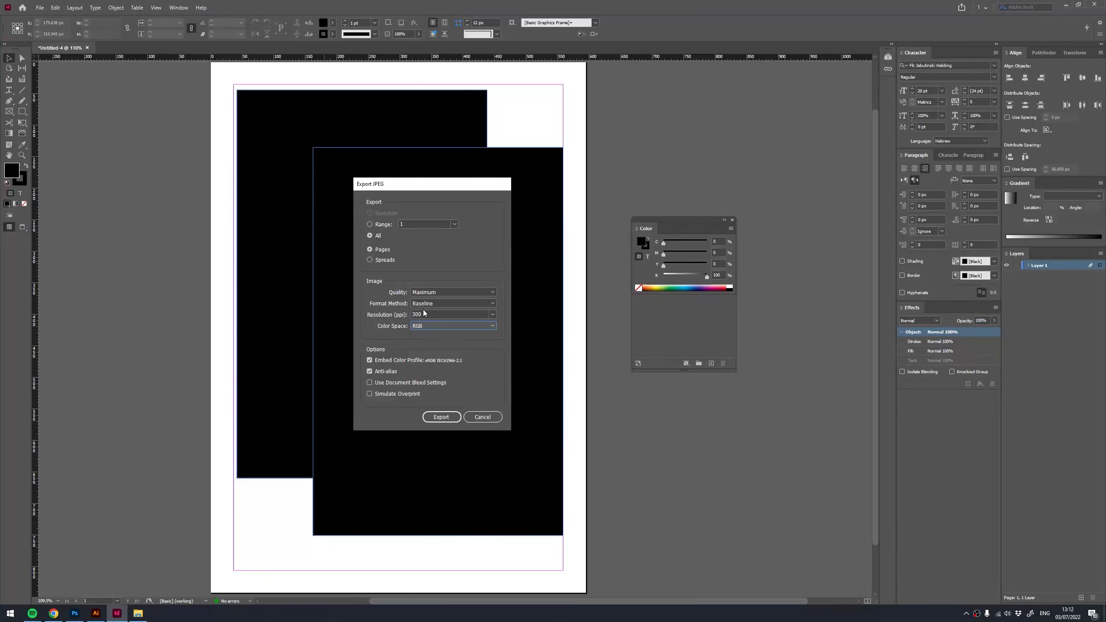
{"action": "left_click", "coordinate": [441, 417]}
In Illustrator, switch the document colour mode to RGB
{"action": "left_click", "coordinate": [96, 613]}
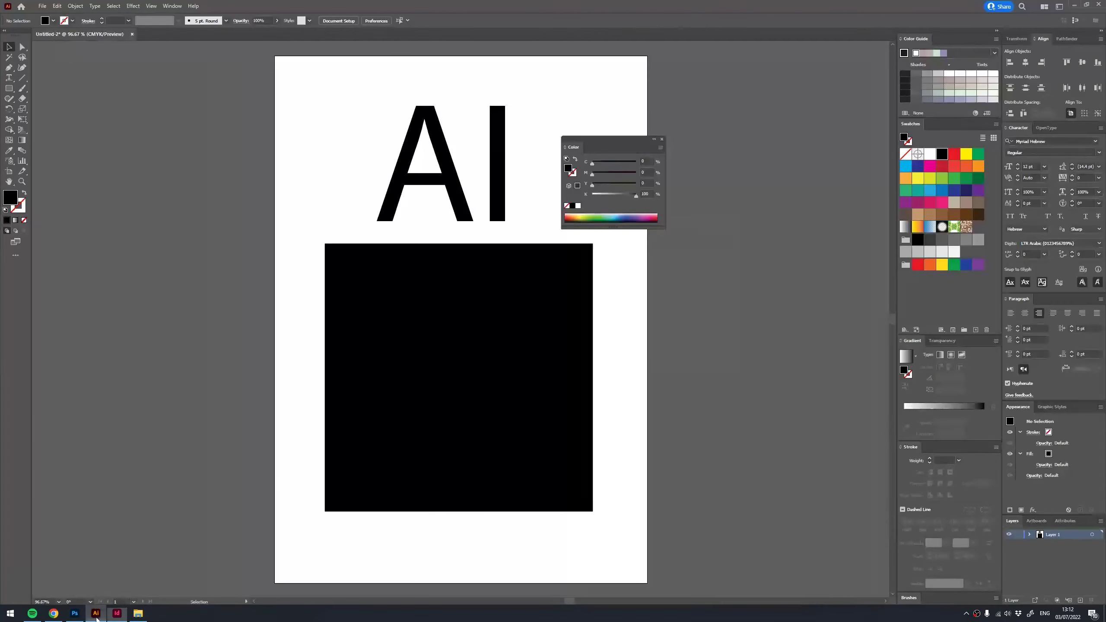
{"action": "left_click", "coordinate": [42, 5]}
{"action": "mouse_move", "coordinate": [77, 228]}
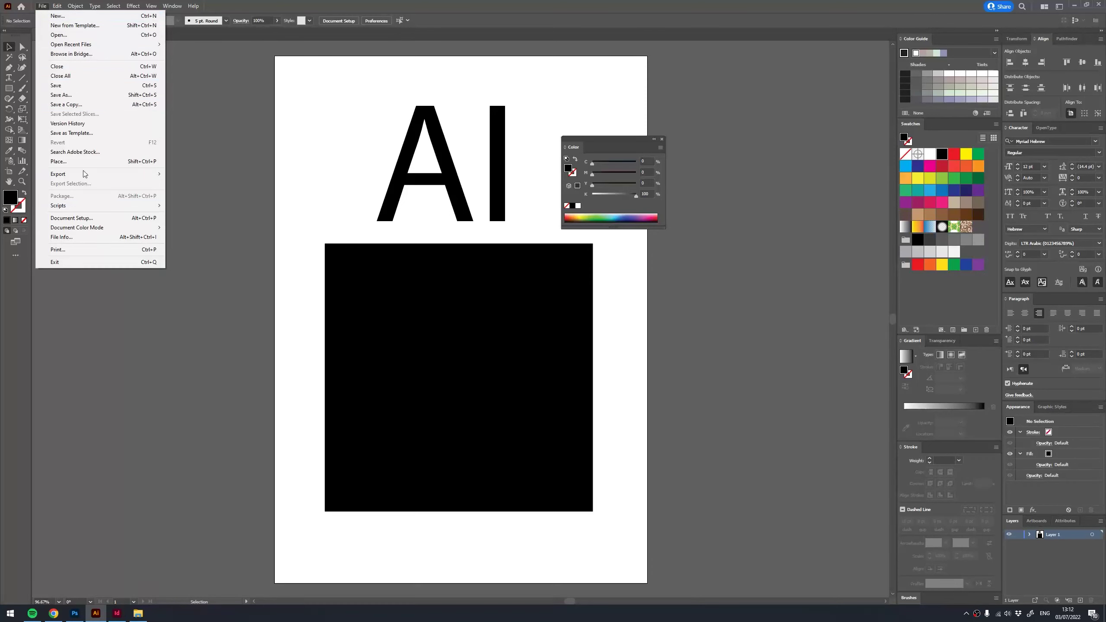
{"action": "left_click", "coordinate": [189, 238]}
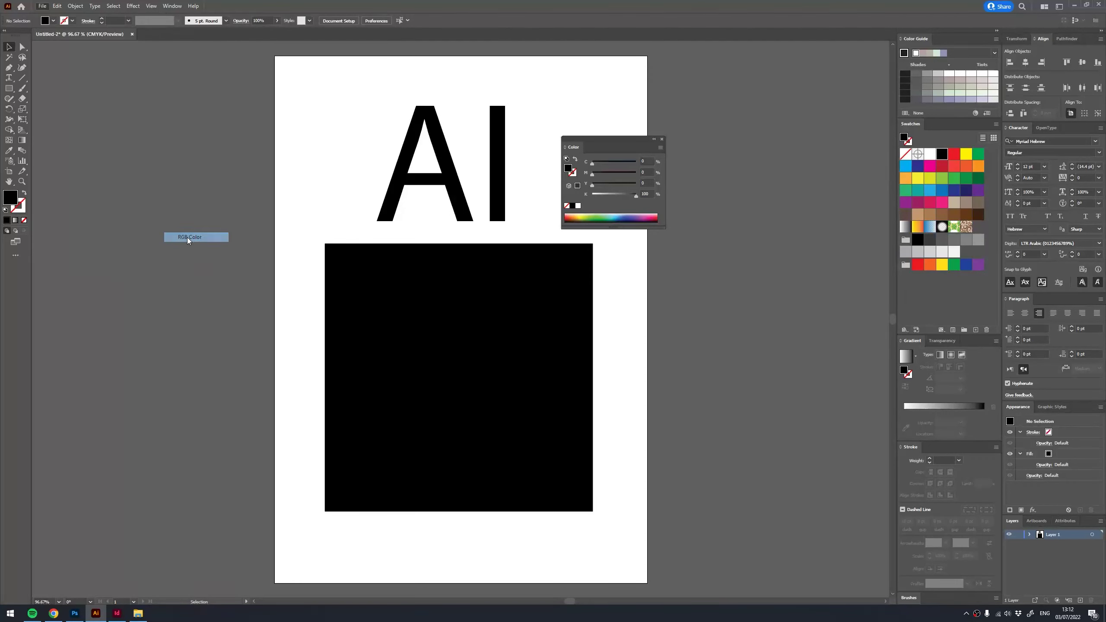
Duplicate the square offset down-right and make the copy pure black via HSB
{"action": "left_click", "coordinate": [464, 283]}
{"action": "left_click_drag", "start_coordinate": [463, 284], "coordinate": [506, 315]}
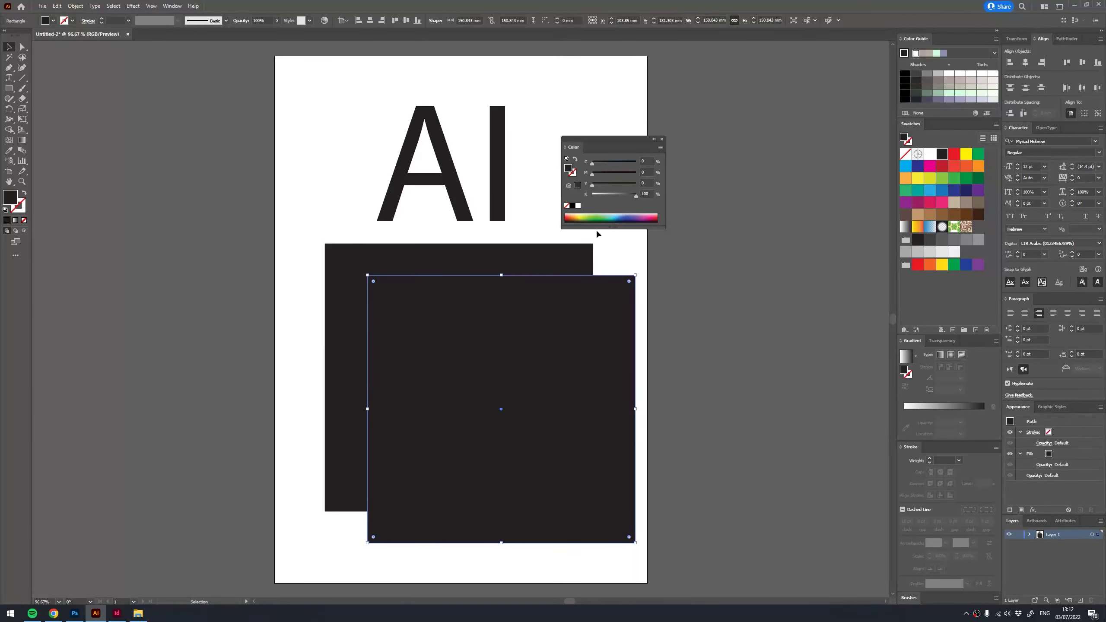
{"action": "left_click", "coordinate": [660, 147]}
{"action": "left_click", "coordinate": [686, 181]}
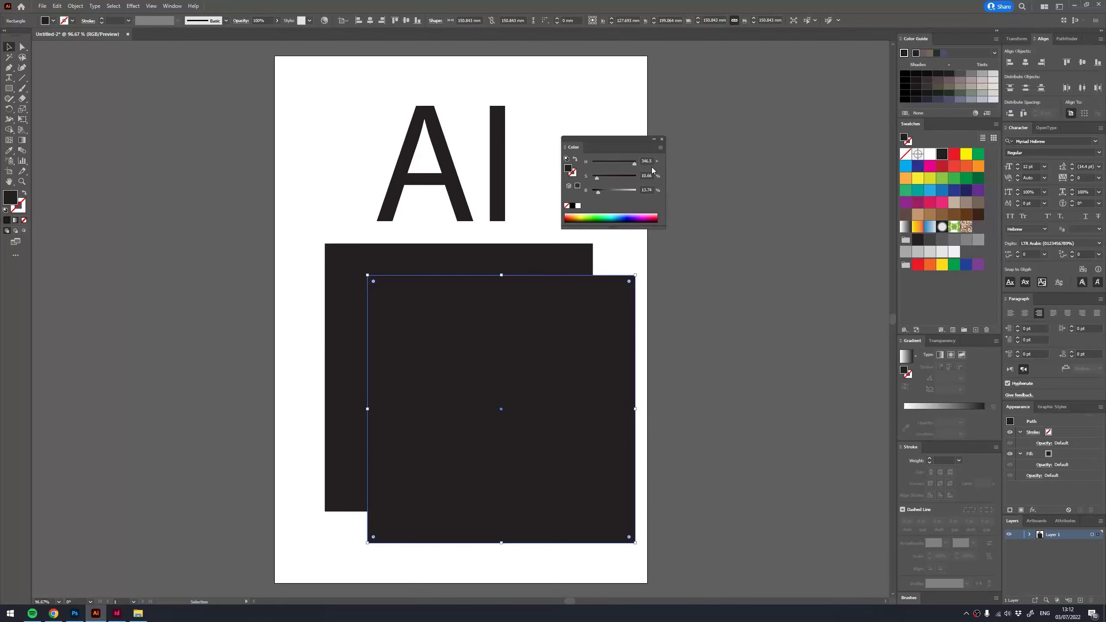
{"action": "mouse_move", "coordinate": [627, 168]}
{"action": "left_mouse_down"}
{"action": "mouse_move", "coordinate": [590, 162]}
{"action": "mouse_move", "coordinate": [588, 179]}
{"action": "mouse_move", "coordinate": [551, 195]}
{"action": "left_mouse_up"}
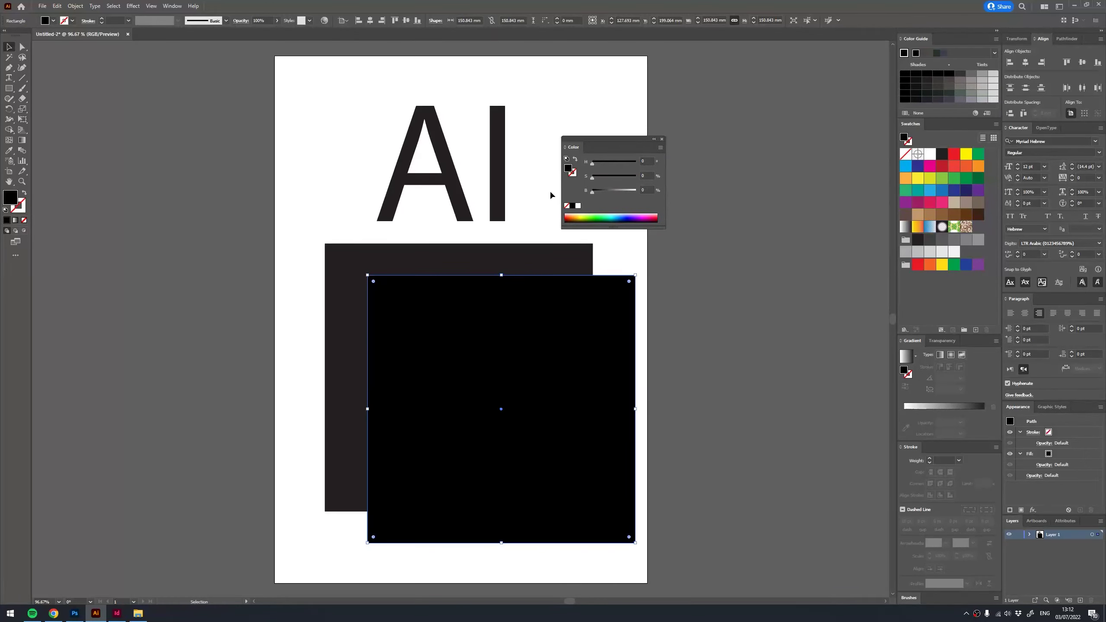
{"action": "left_click", "coordinate": [695, 281]}
Export the artboard to the Desktop as RGB JPEG 'AI RGB VS CMYK'
{"action": "left_click", "coordinate": [42, 6]}
{"action": "mouse_move", "coordinate": [58, 174]}
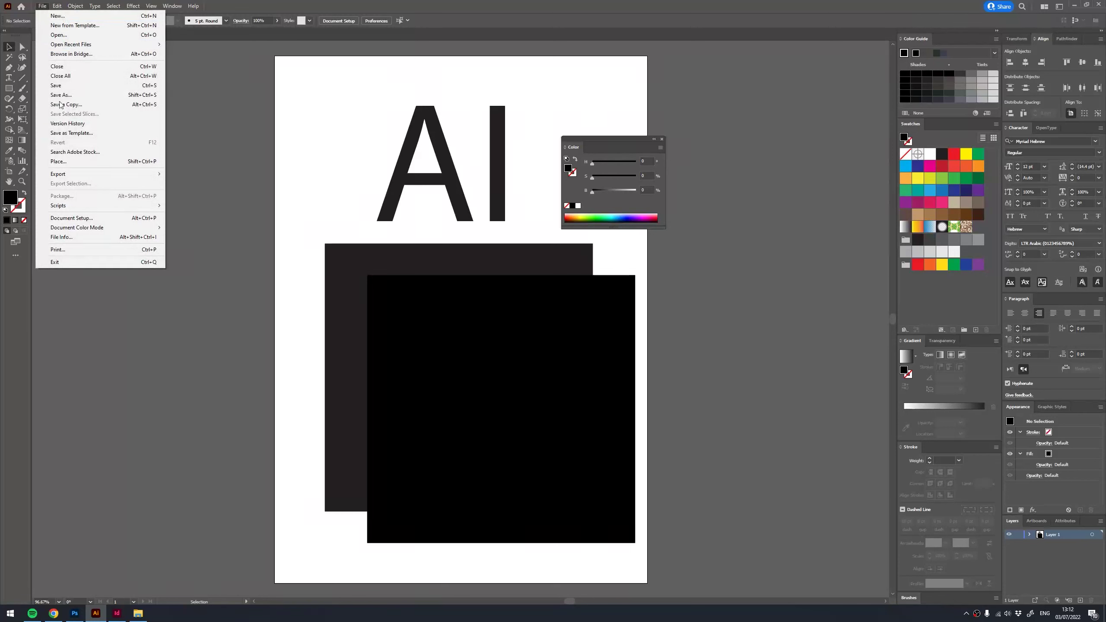
{"action": "left_click", "coordinate": [219, 184]}
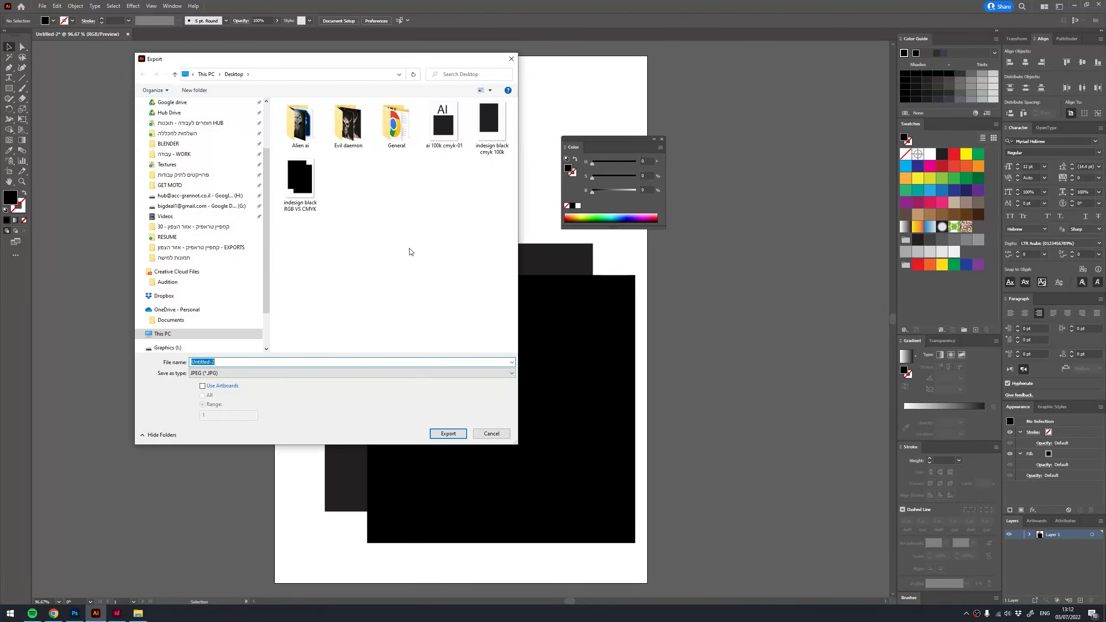
{"action": "type", "text": "AI RGB VS CMYK"}
{"action": "left_click", "coordinate": [226, 385]}
{"action": "key", "text": "Return"}
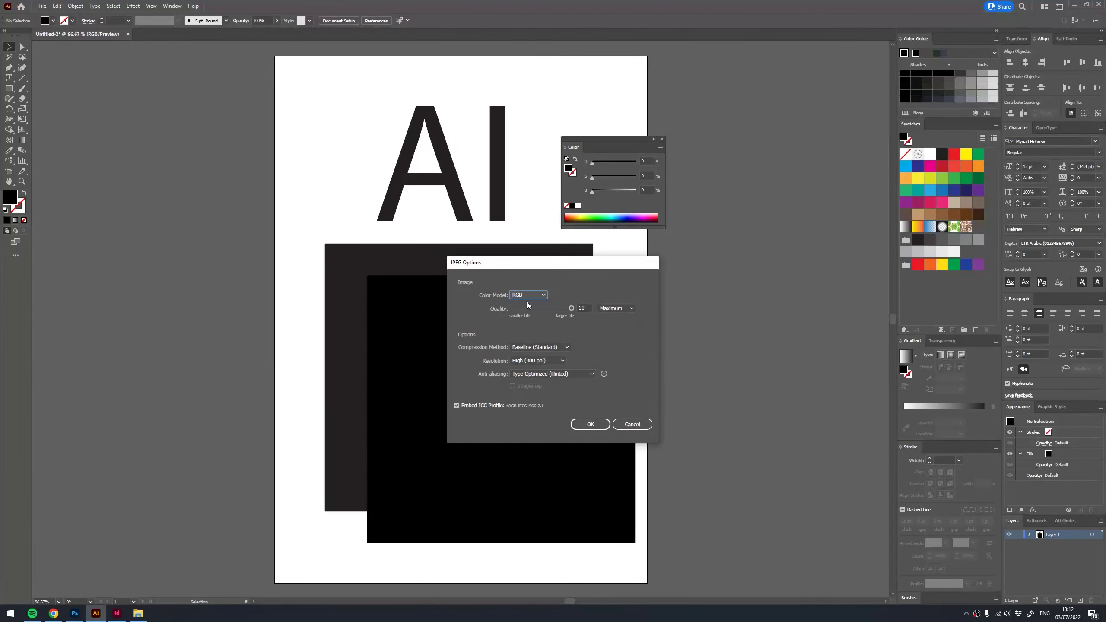
{"action": "left_click", "coordinate": [590, 425]}
Close all the old comparison documents in Photoshop without saving changes
{"action": "left_click", "coordinate": [74, 613]}
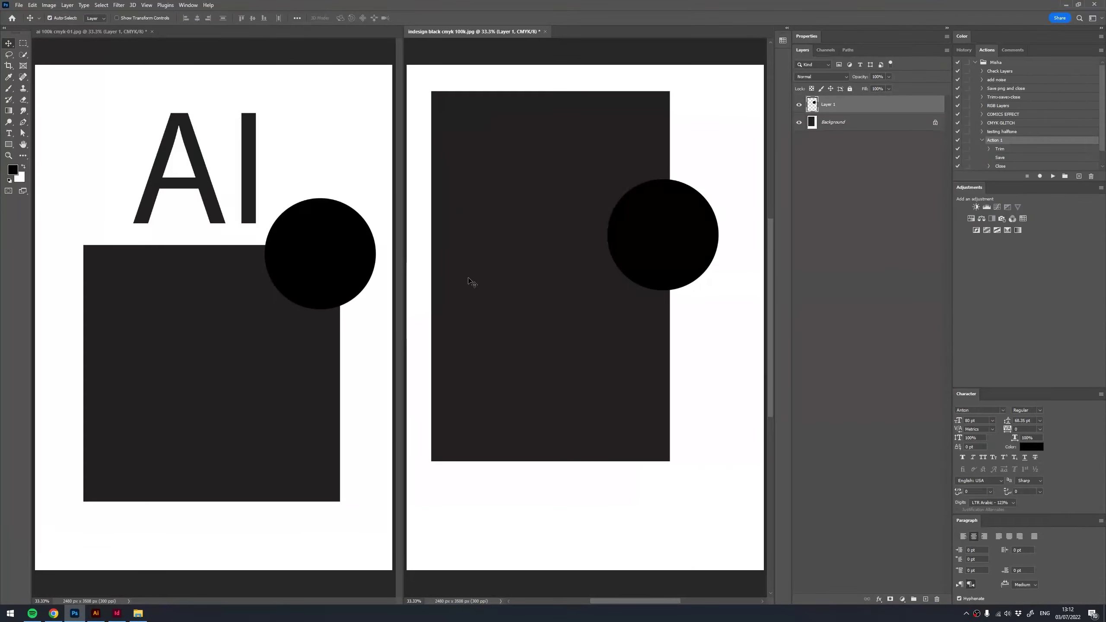
{"action": "key", "text": "ctrl+alt+w"}
{"action": "left_click", "coordinate": [553, 225]}
{"action": "left_click", "coordinate": [553, 225]}
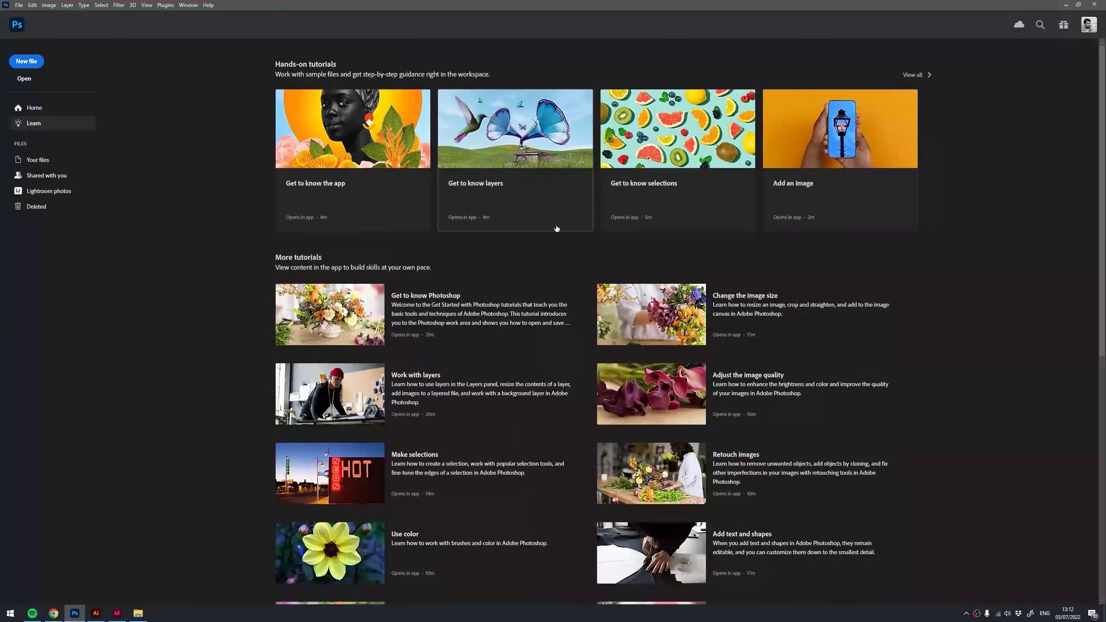
Open the InDesign and Illustrator 'RGB VS CMYK' JPEG exports
{"action": "key", "text": "ctrl+o"}
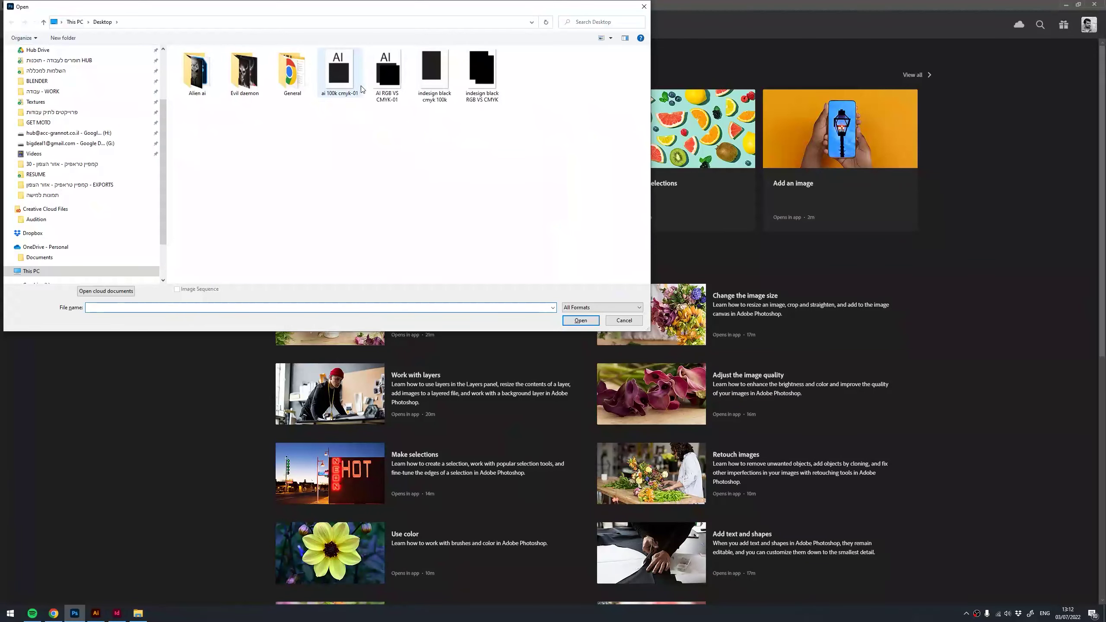
{"action": "left_click", "coordinate": [433, 72]}
{"action": "left_click", "coordinate": [482, 72]}
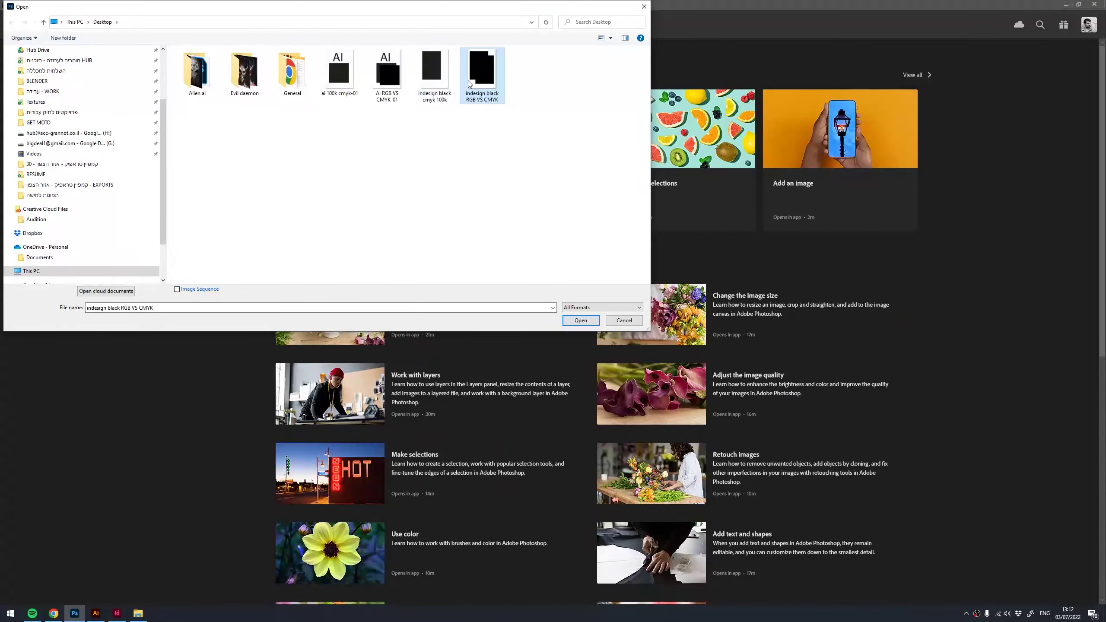
{"action": "left_click", "coordinate": [387, 72], "text": "ctrl"}
{"action": "left_click", "coordinate": [582, 320]}
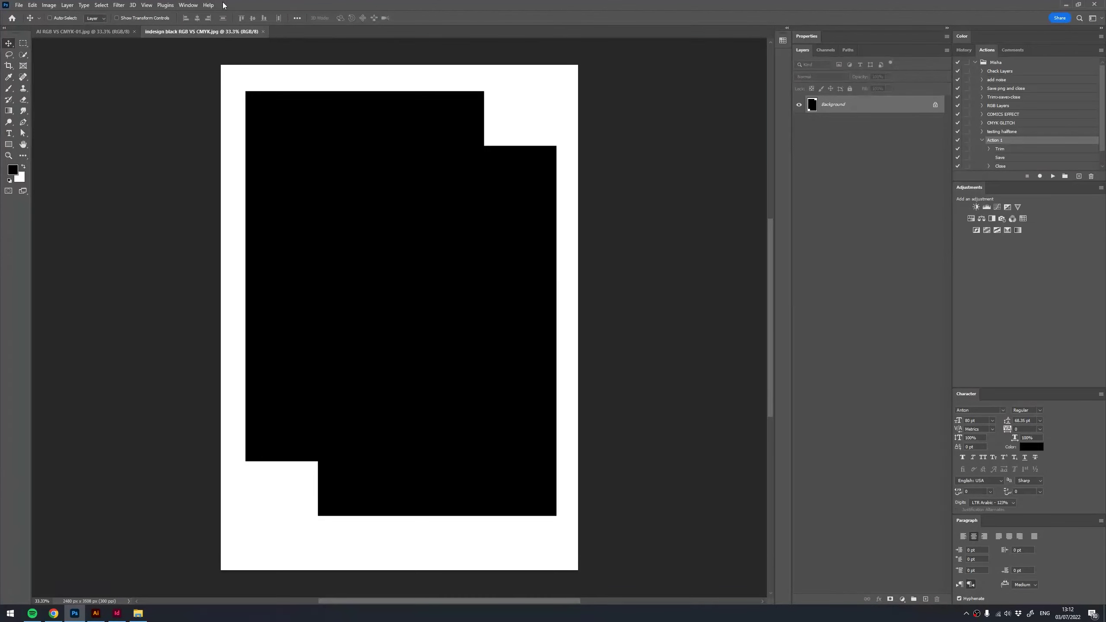
Tile the two images 2-up vertically and inspect each one to compare their blacks
{"action": "left_click", "coordinate": [188, 5]}
{"action": "mouse_move", "coordinate": [194, 14]}
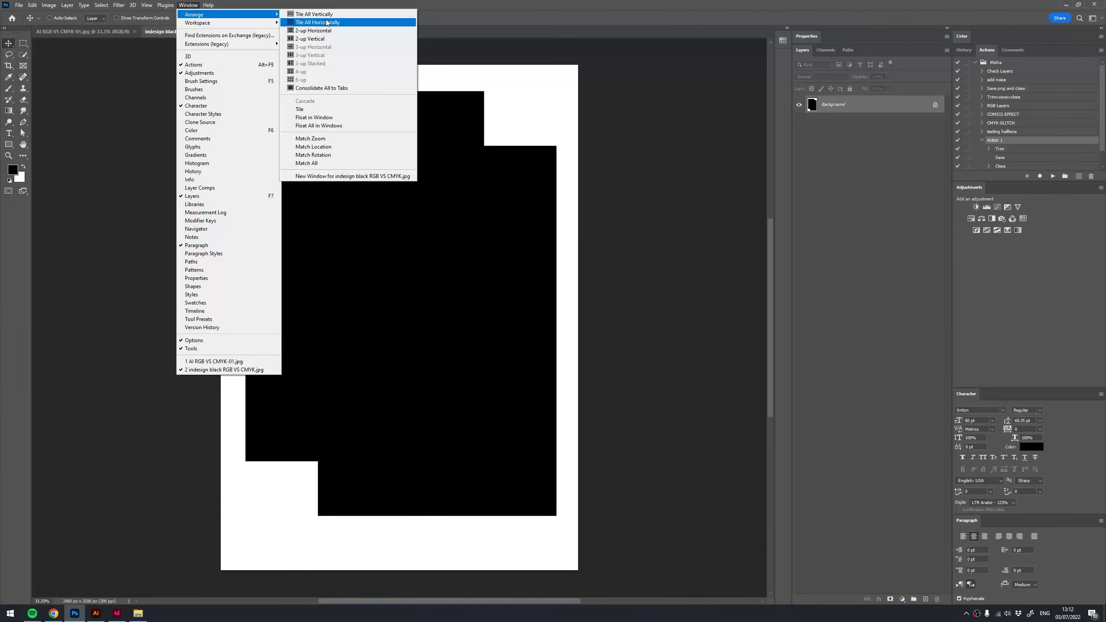
{"action": "left_click", "coordinate": [314, 22]}
{"action": "left_click", "coordinate": [567, 158]}
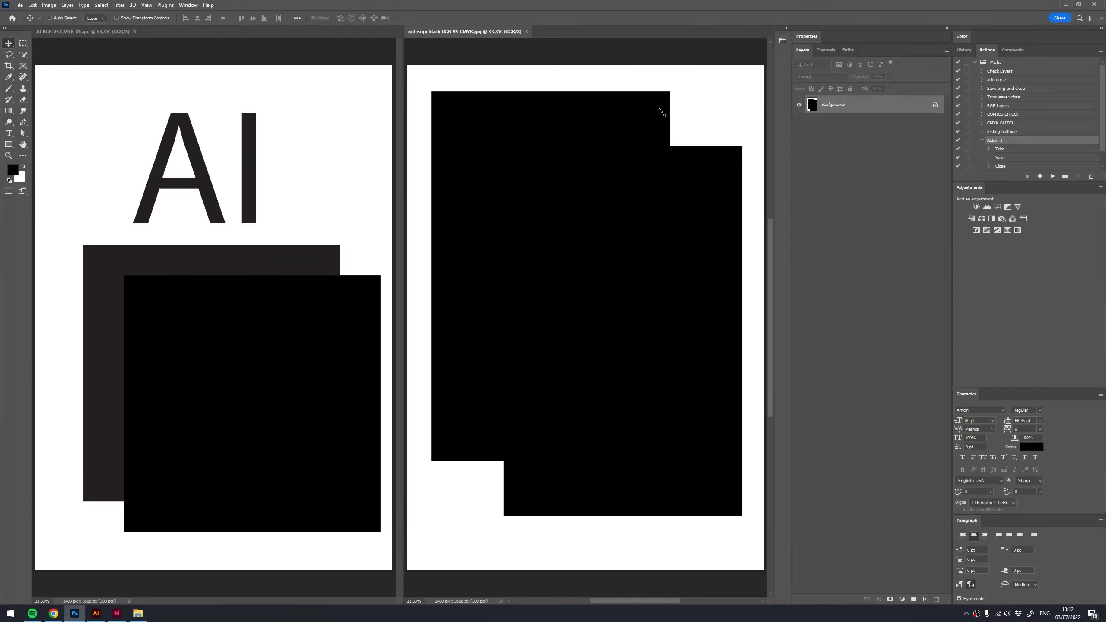
{"action": "scroll", "coordinate": [657, 181], "scroll_direction": "up", "scroll_amount": 3}
{"action": "scroll", "coordinate": [655, 180], "scroll_direction": "up", "scroll_amount": 2}
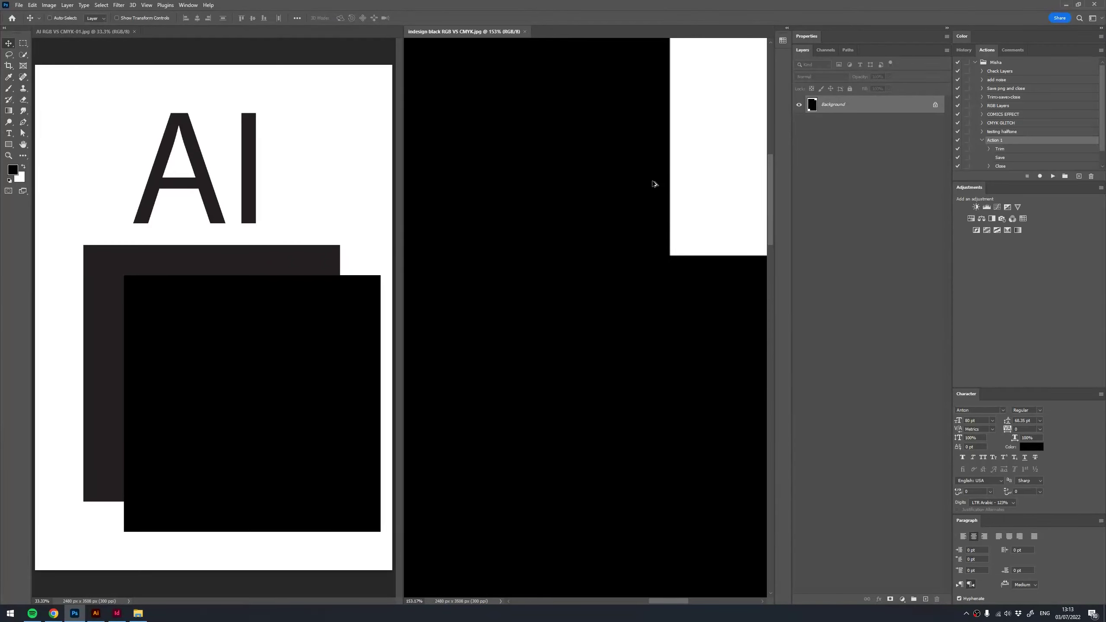
{"action": "scroll", "coordinate": [655, 180], "scroll_direction": "down", "scroll_amount": 2}
{"action": "scroll", "coordinate": [657, 181], "scroll_direction": "down", "scroll_amount": 2}
{"action": "scroll", "coordinate": [657, 182], "scroll_direction": "down", "scroll_amount": 2}
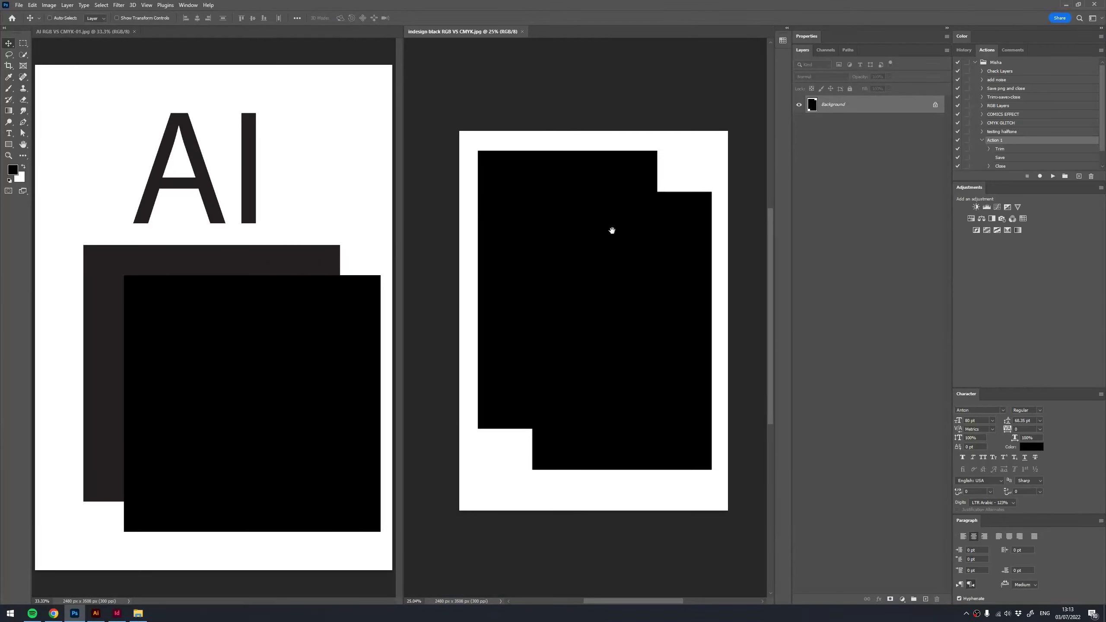
{"action": "left_click", "coordinate": [262, 306]}
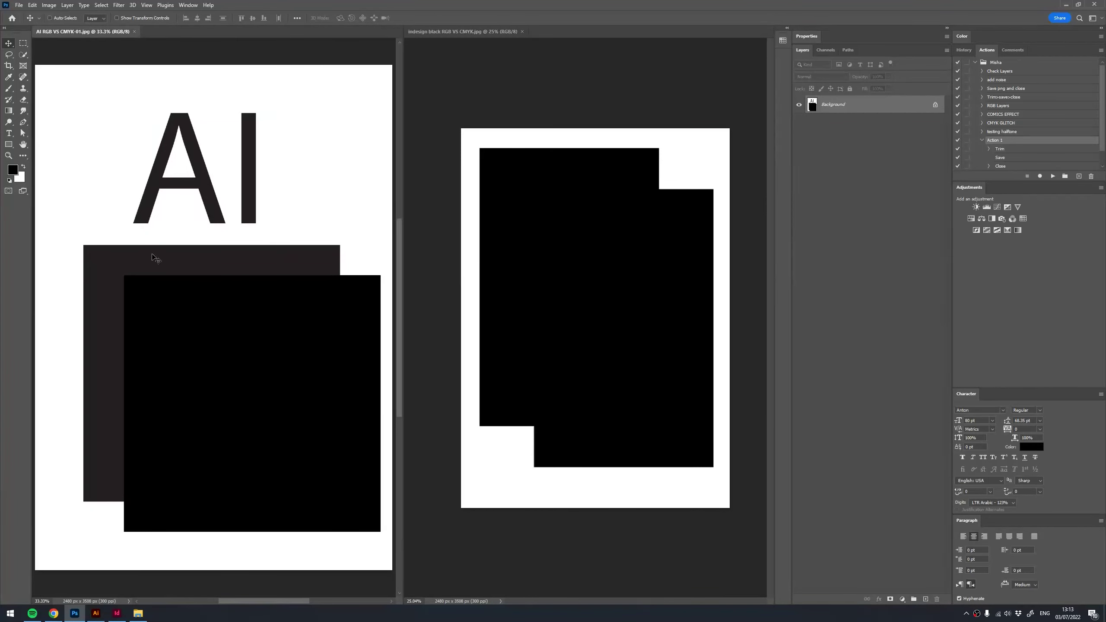